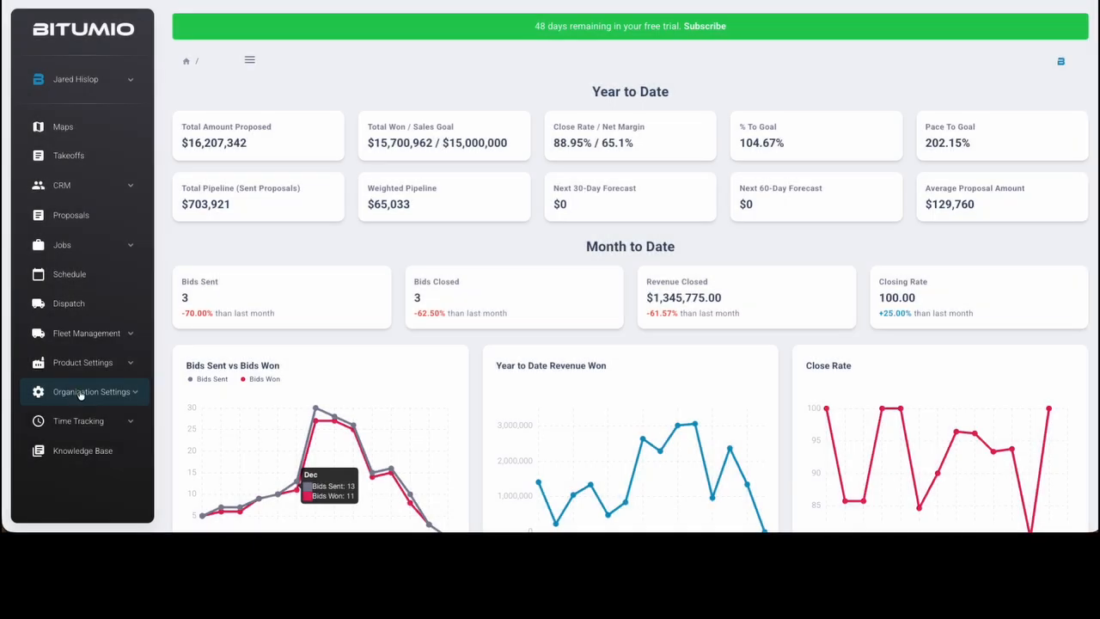
Open the Organization Info page within the organization settings
left_click(80, 394)
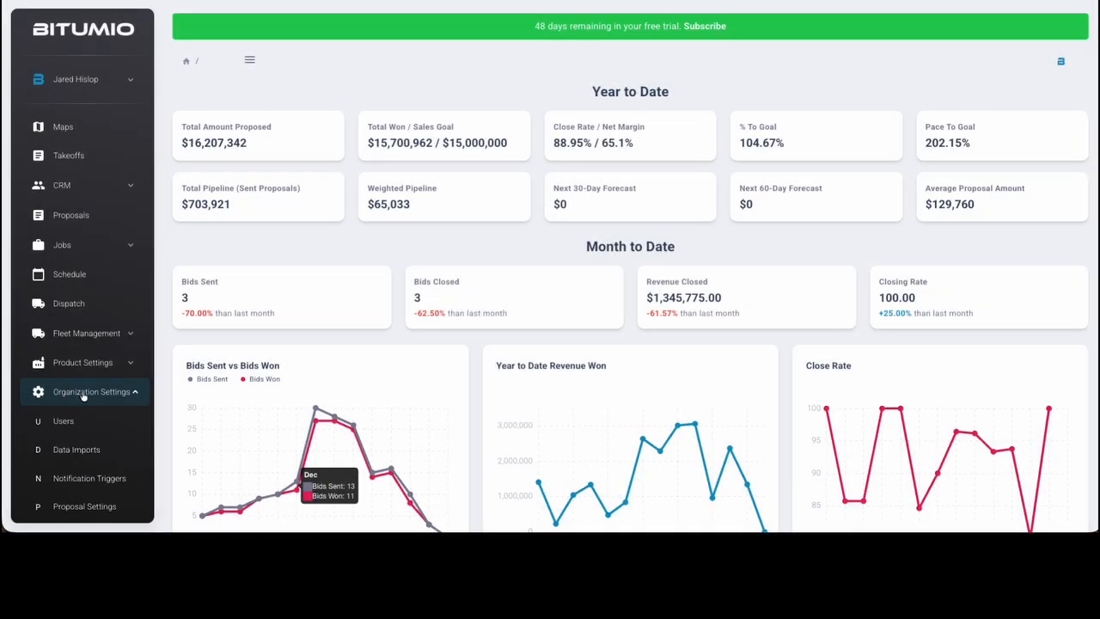
scroll(89, 391, "down", 2)
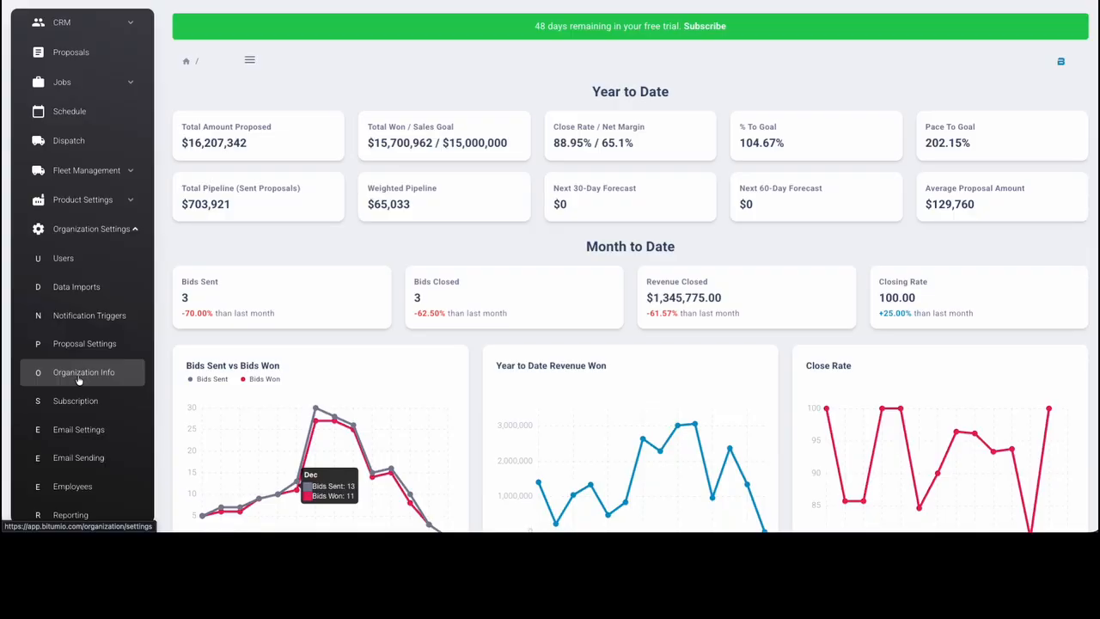
left_click(79, 376)
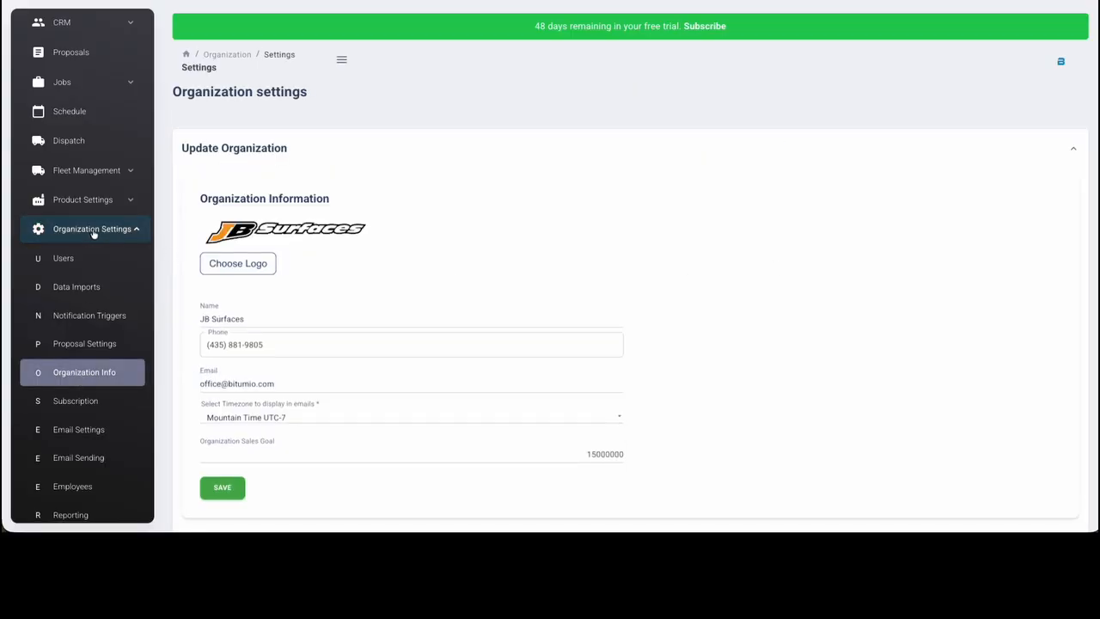
scroll(93, 234, "down", 1)
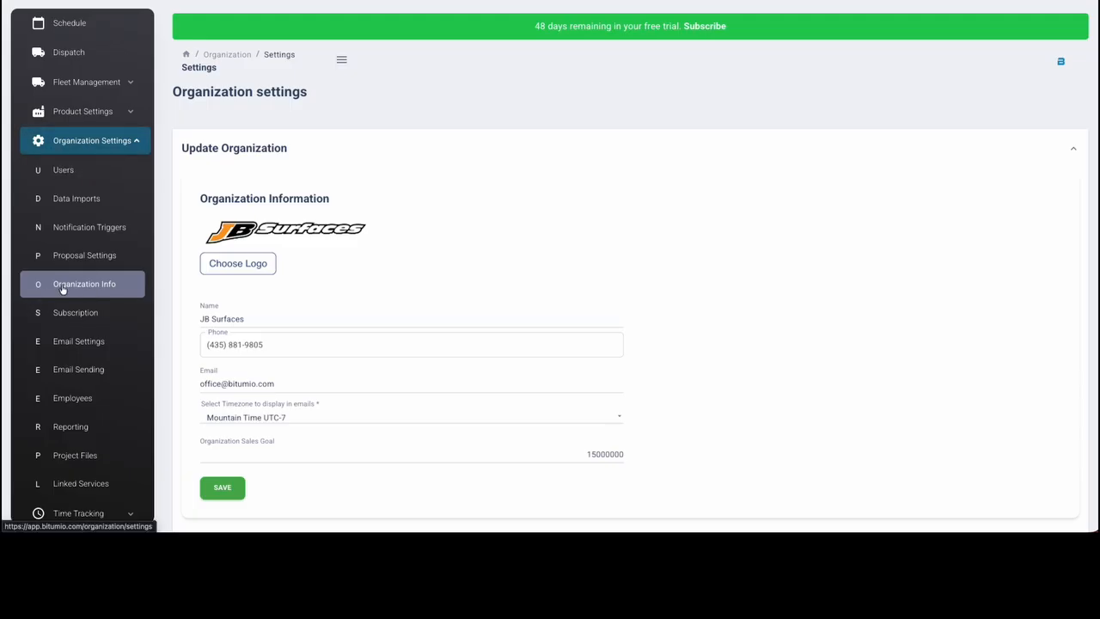
scroll(477, 273, "down", 2)
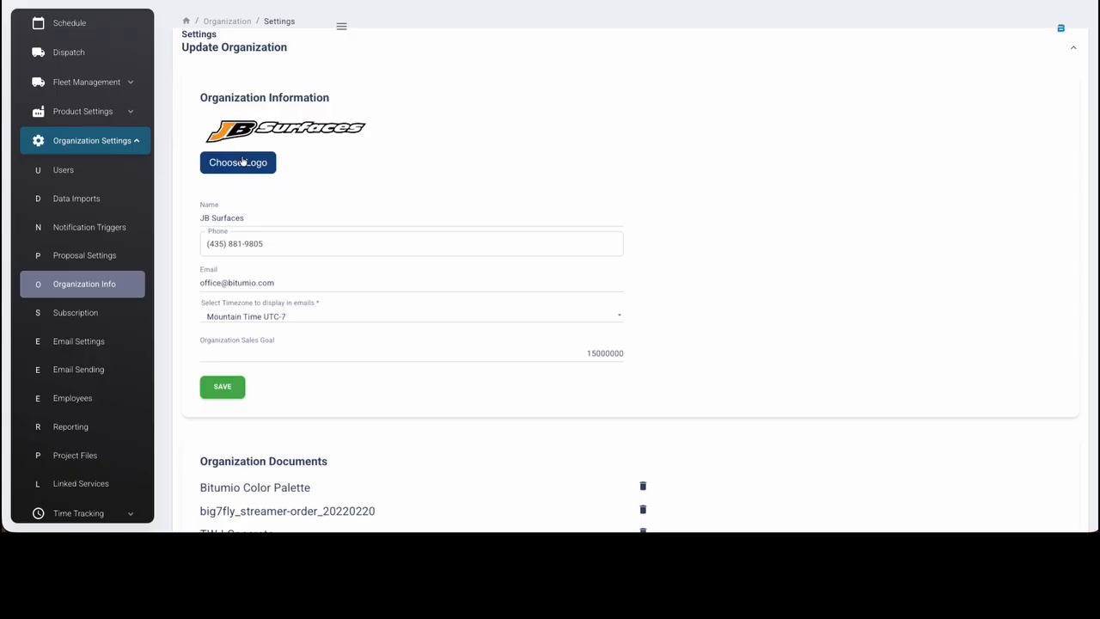
Review the organization's name, phone and email fields in the organization information
scroll(242, 161, "down", 1)
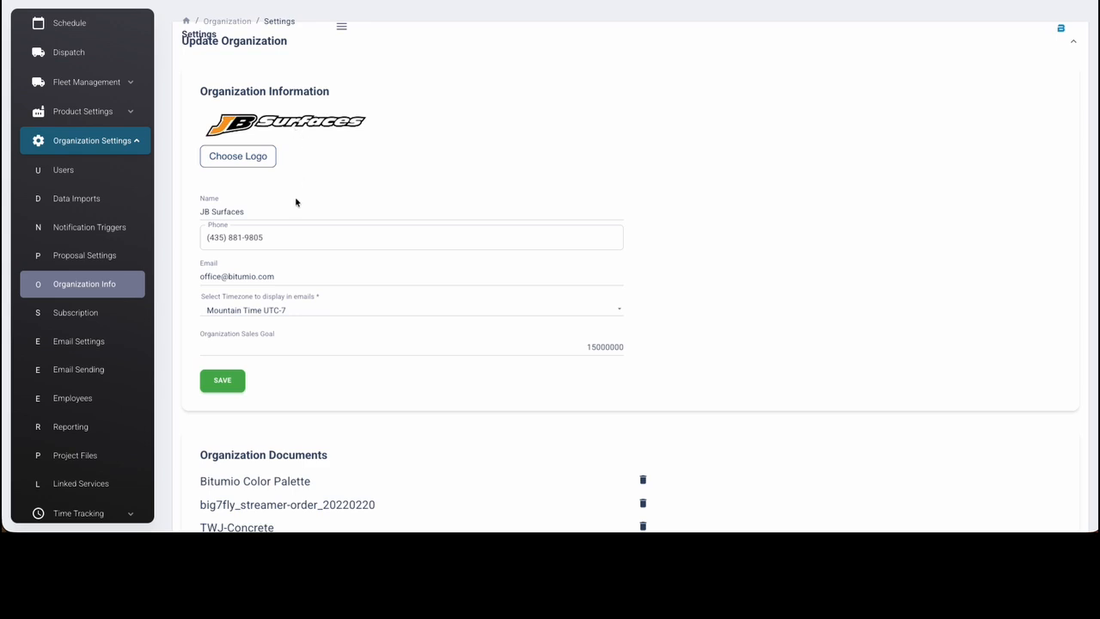
left_click_drag(292, 211, 201, 213)
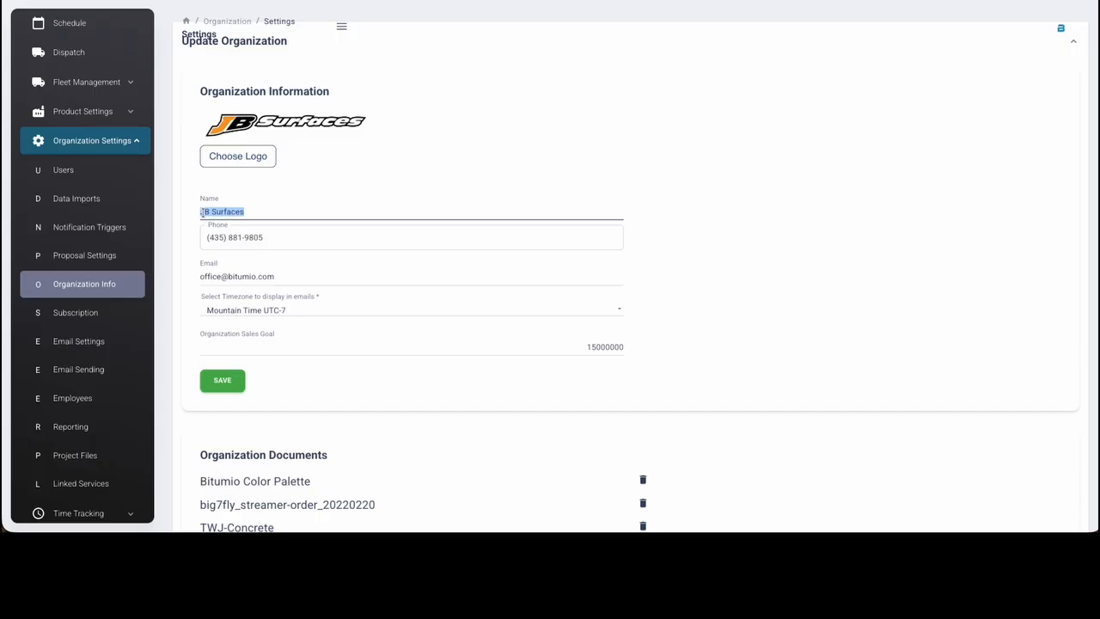
left_click(202, 212)
key("Tab")
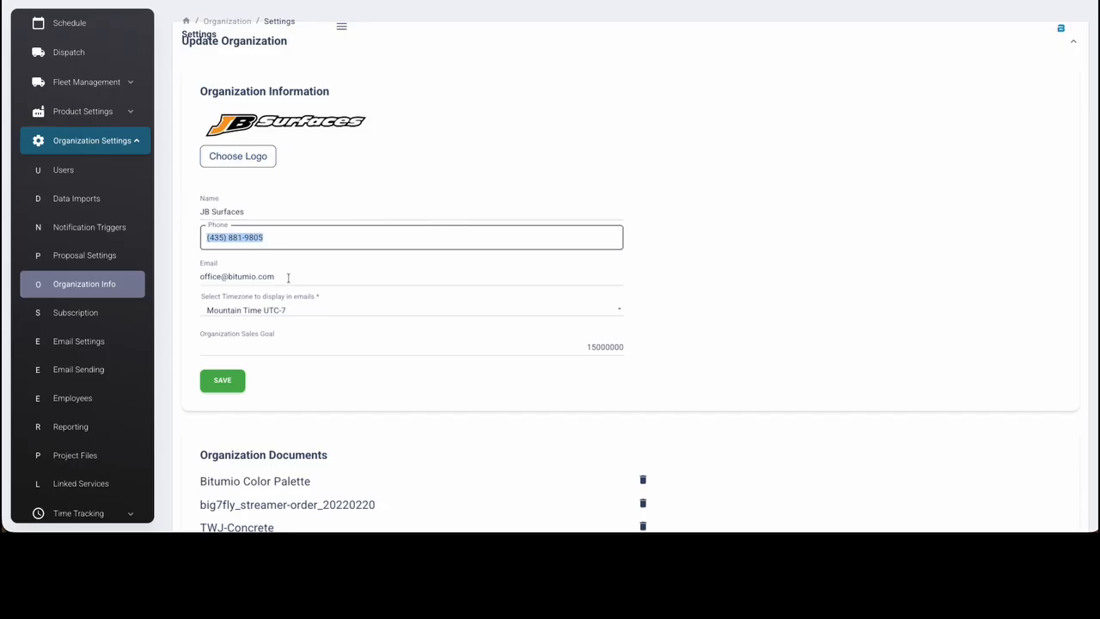
key("Tab")
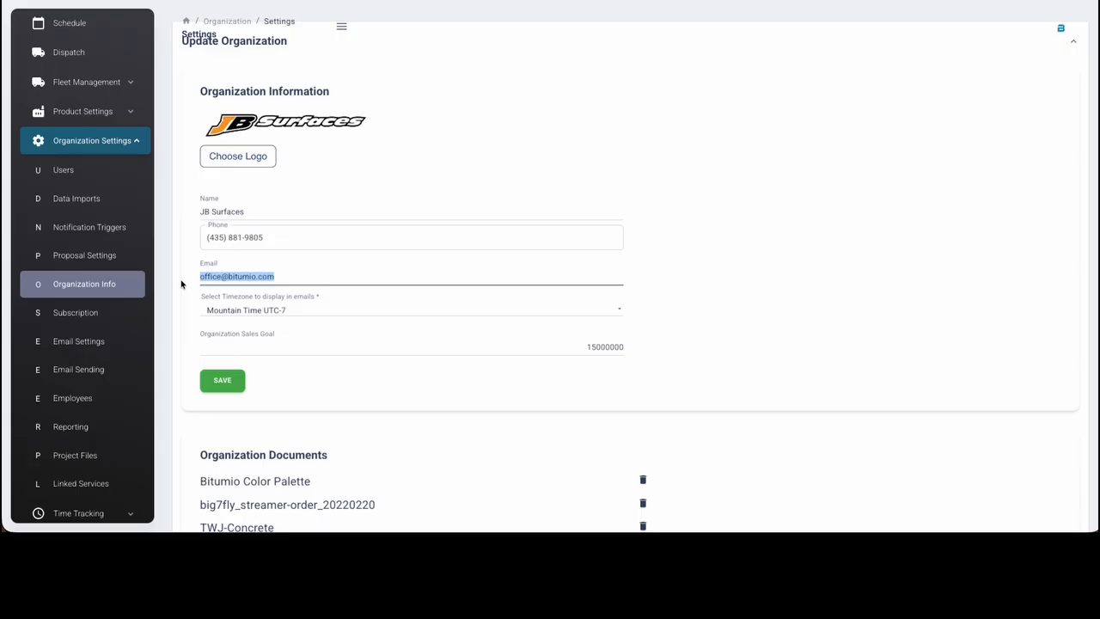
left_click(238, 236)
left_click(233, 275)
Choose Mountain Time UTC-7 as the timezone displayed in emails and check the organization sales goal
left_click(237, 311)
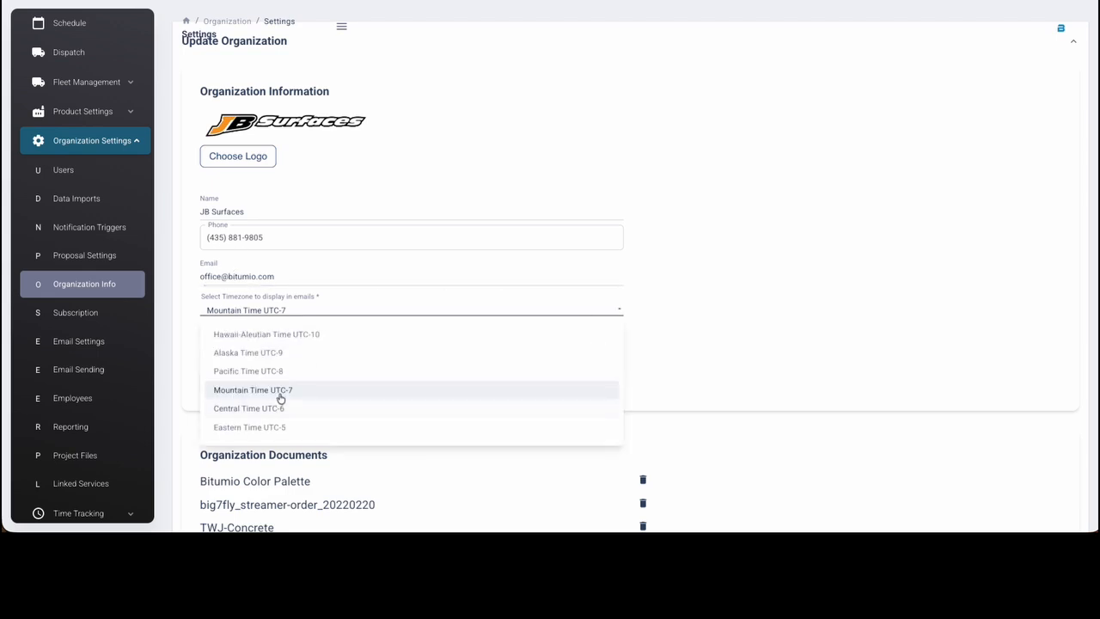
left_click(280, 395)
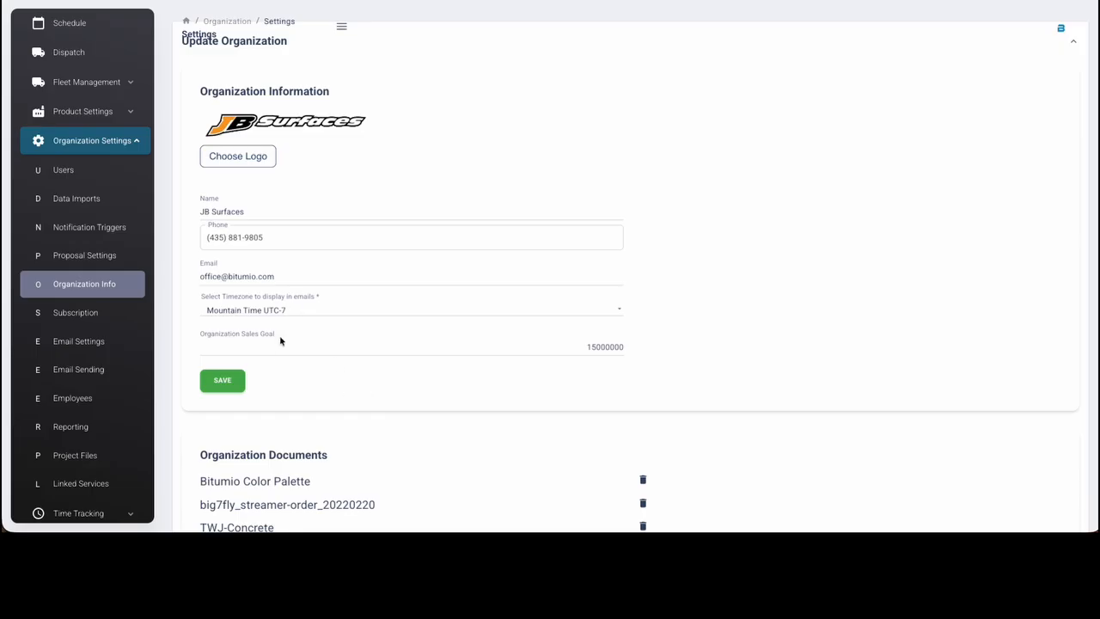
left_click_drag(585, 346, 644, 351)
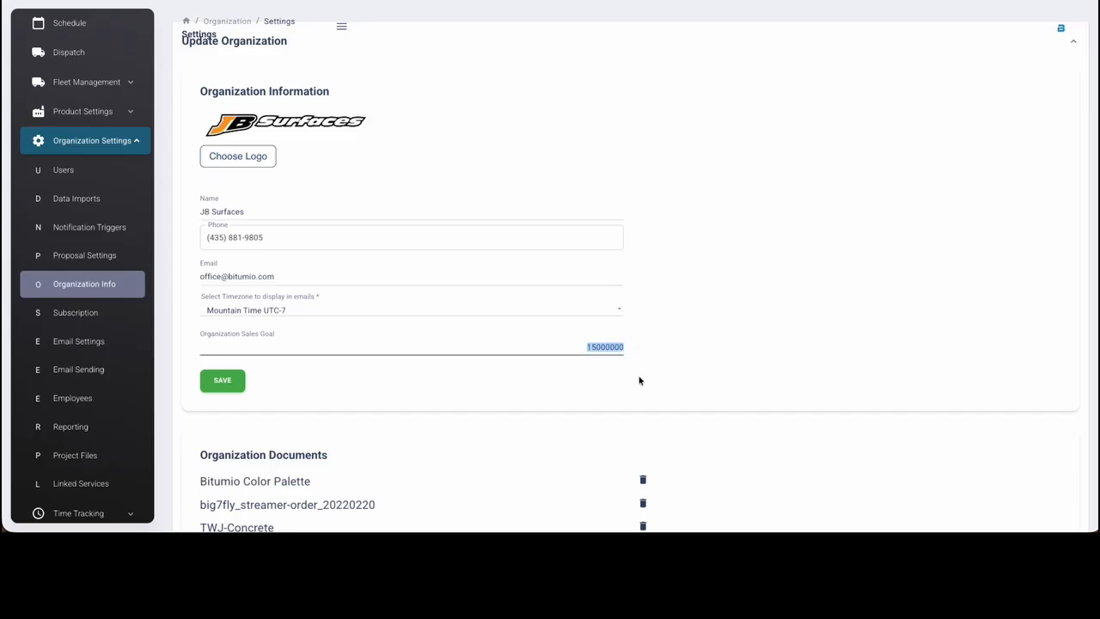
left_click(640, 381)
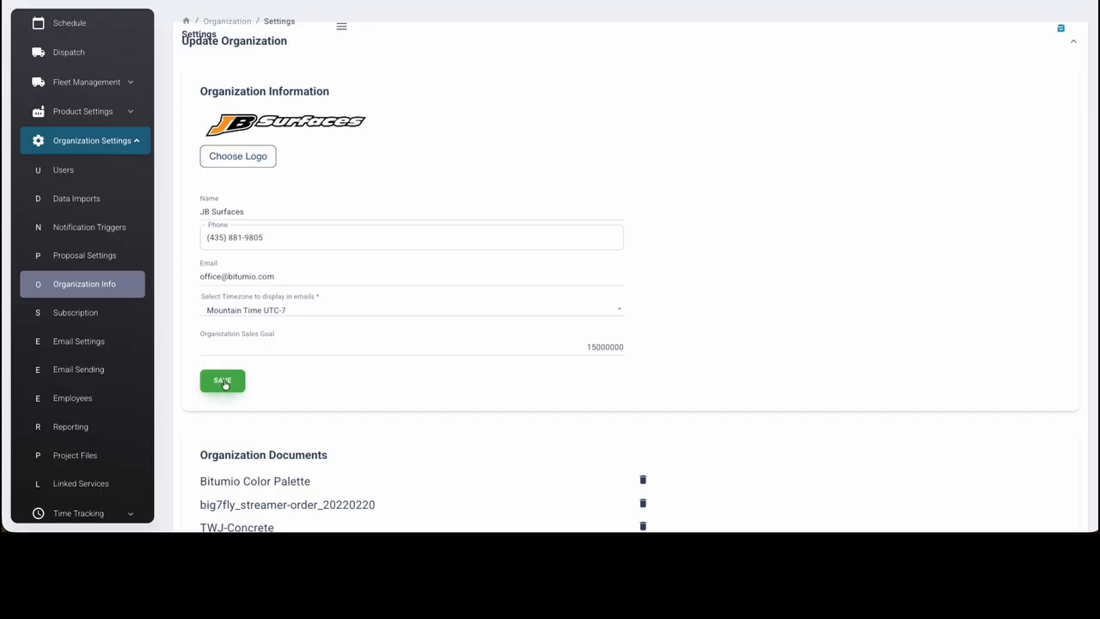
Look over the organization documents list and the working hours and payment terms sections below it
scroll(467, 381, "down", 5)
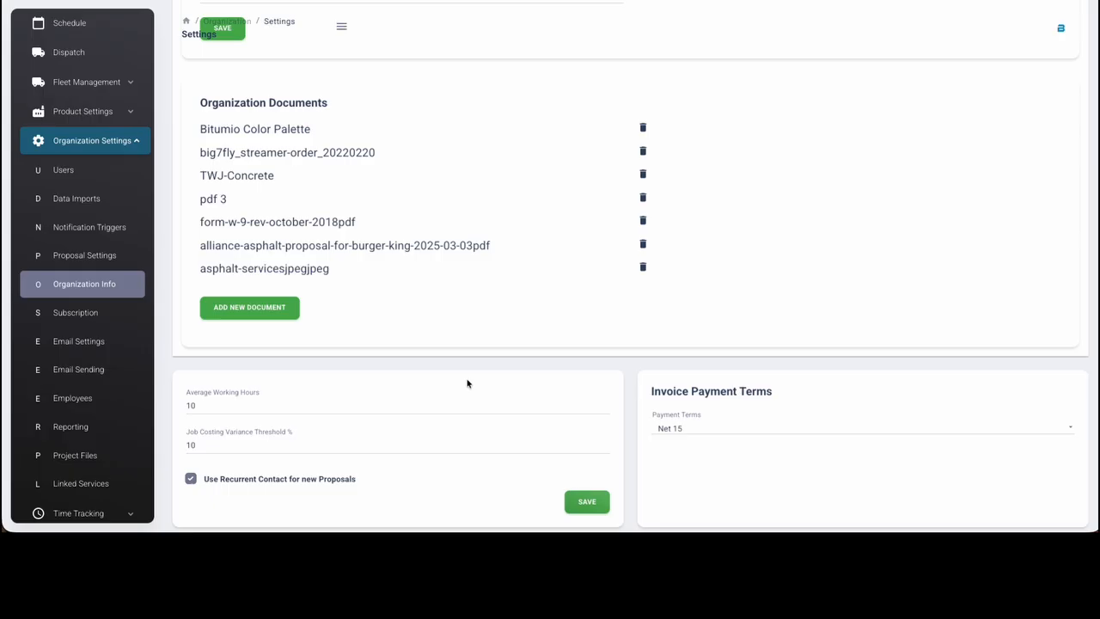
scroll(407, 309, "down", 1)
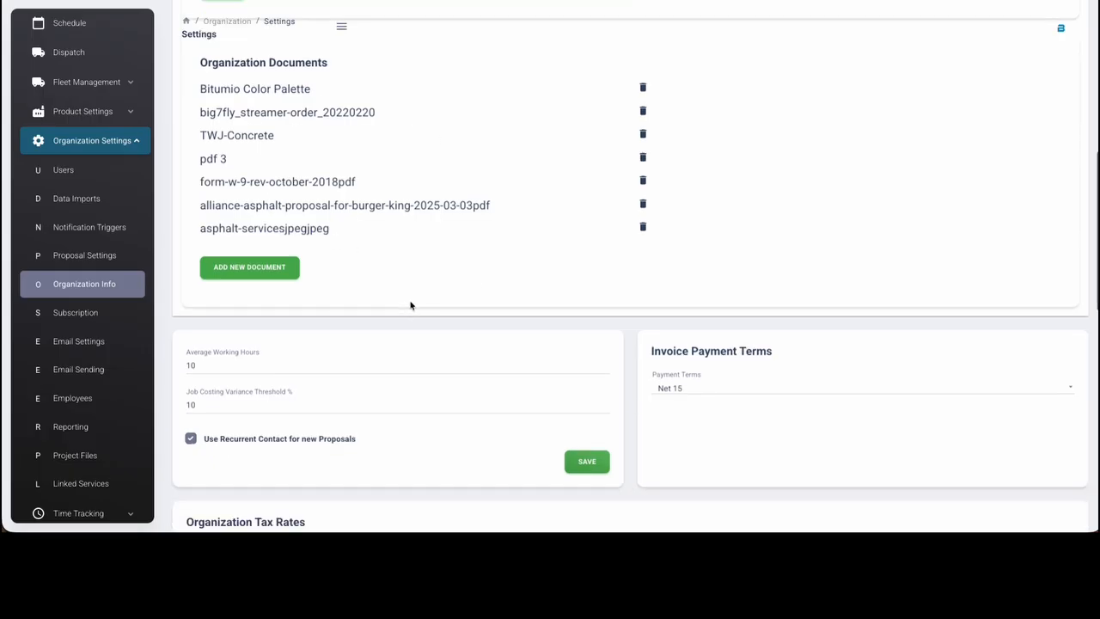
scroll(411, 305, "down", 2)
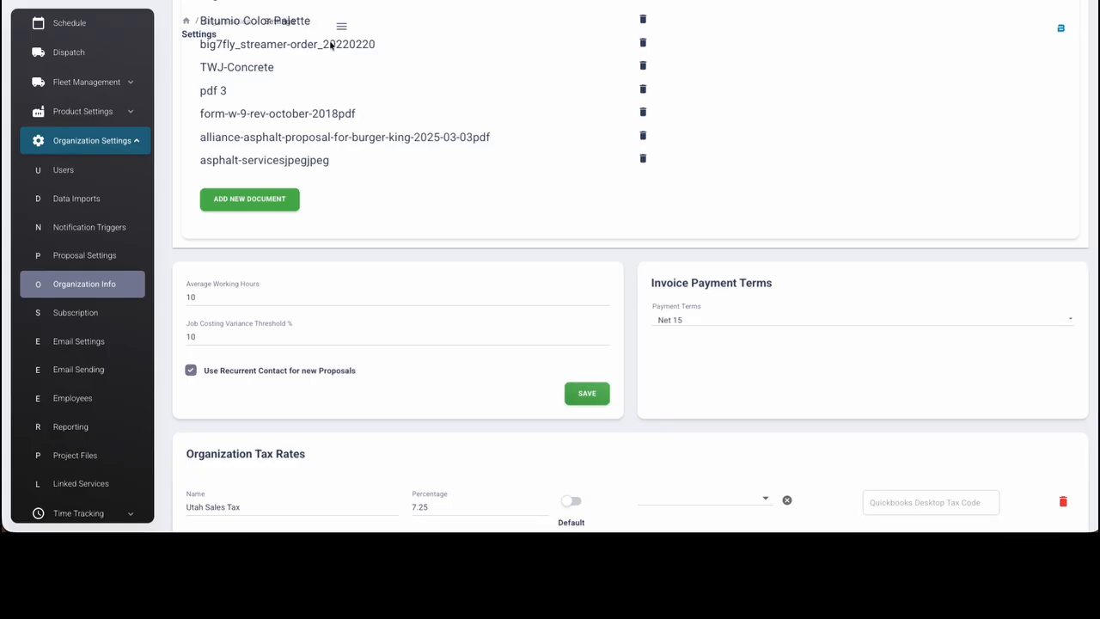
scroll(359, 125, "up", 2)
scroll(307, 187, "down", 5)
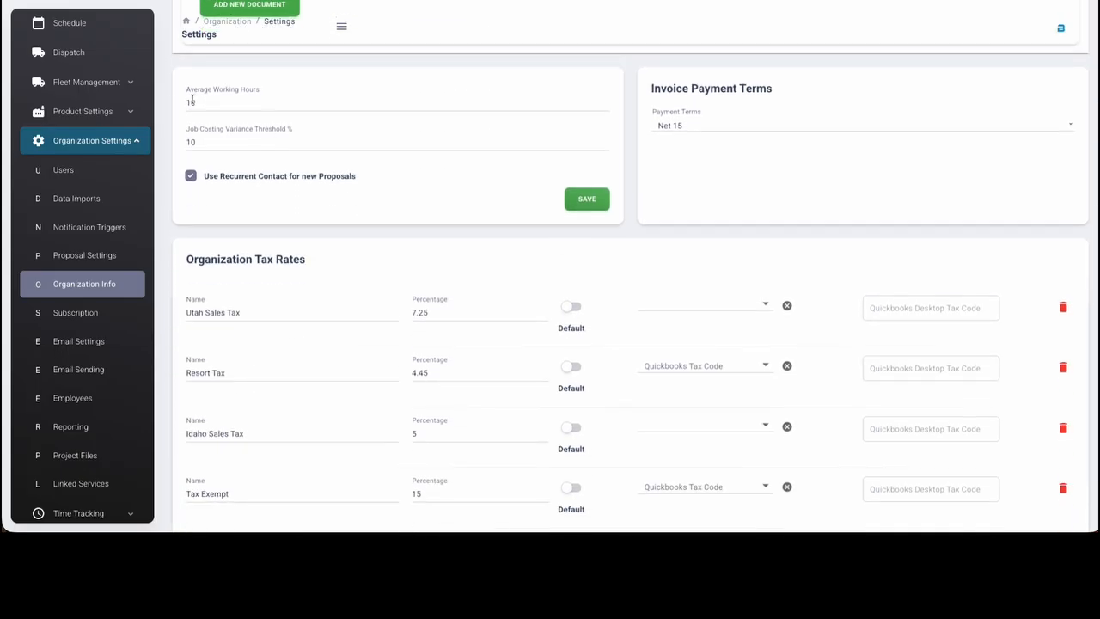
Check the average working hours value and save that settings section with 10 hours
left_click_drag(198, 102, 185, 103)
left_click(213, 91)
left_click_drag(262, 90, 185, 89)
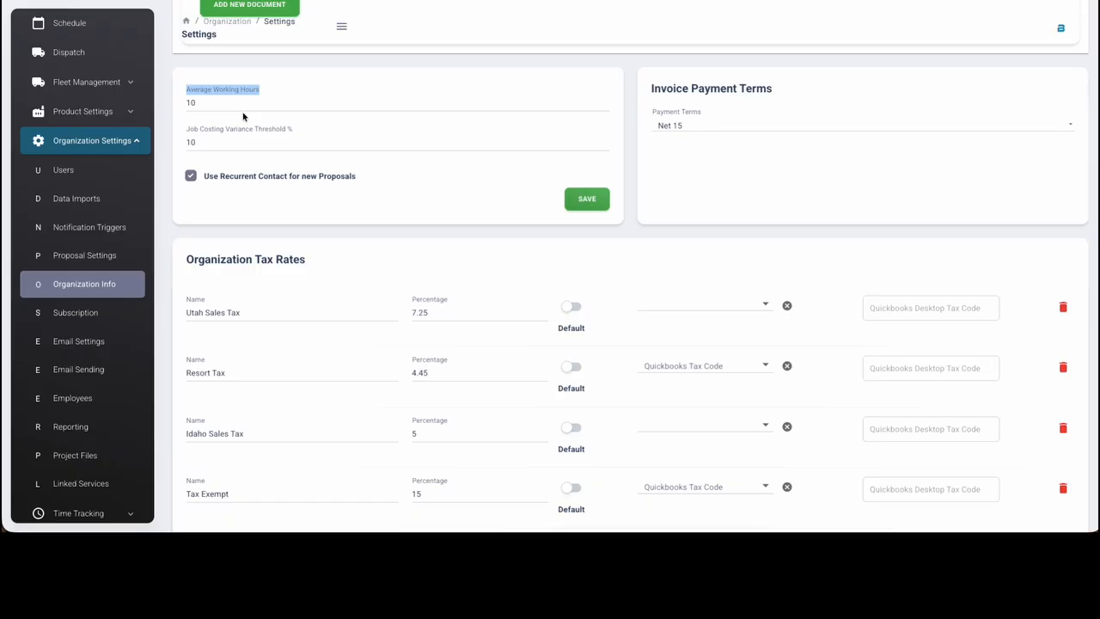
left_click_drag(244, 101, 177, 105)
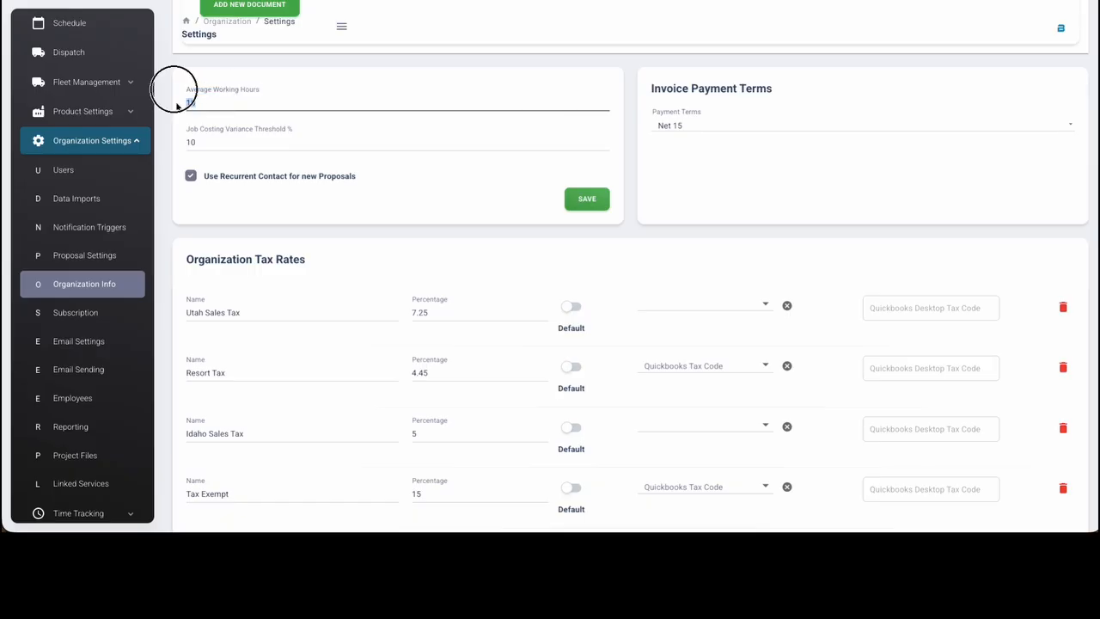
left_click(579, 198)
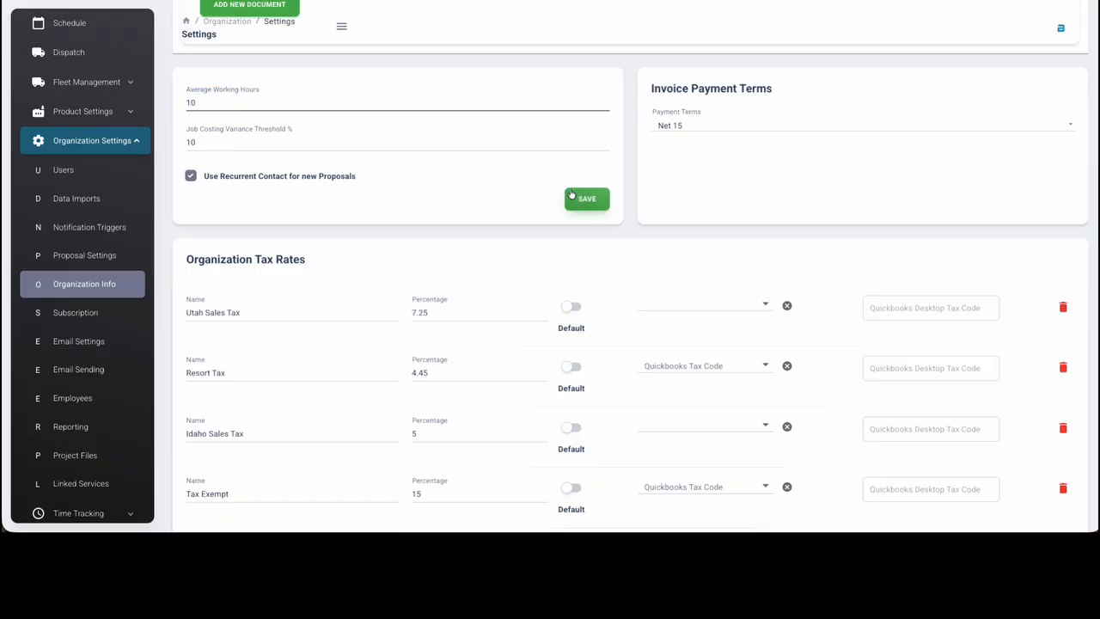
Examine the organization tax rates and the default switch for Utah Sales Tax
scroll(585, 227, "down", 2)
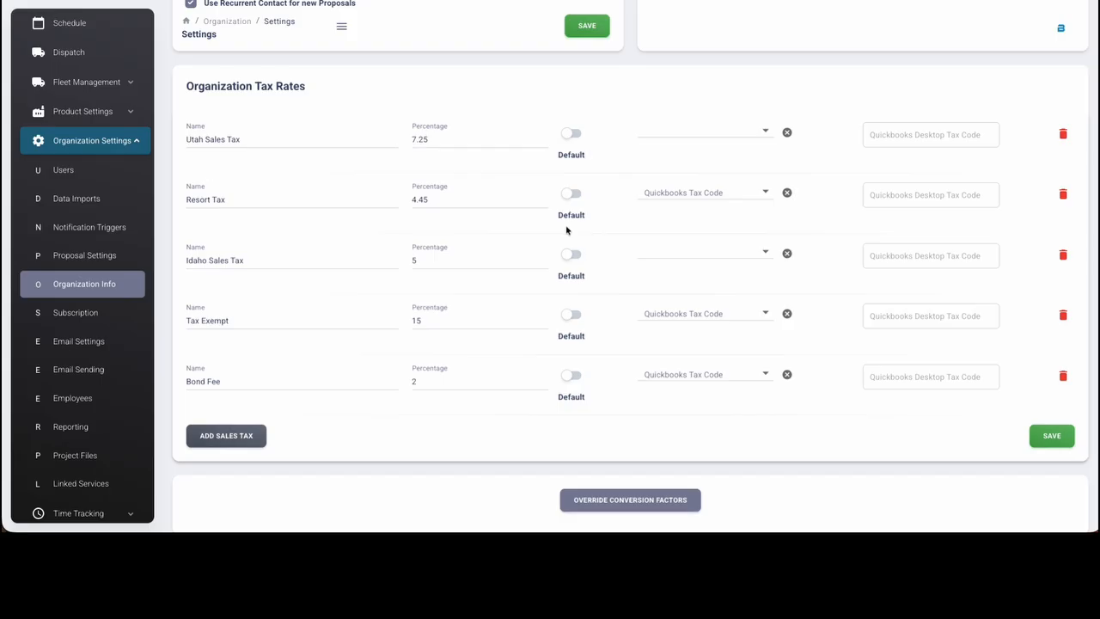
scroll(179, 107, "down", 1)
scroll(178, 107, "down", 1)
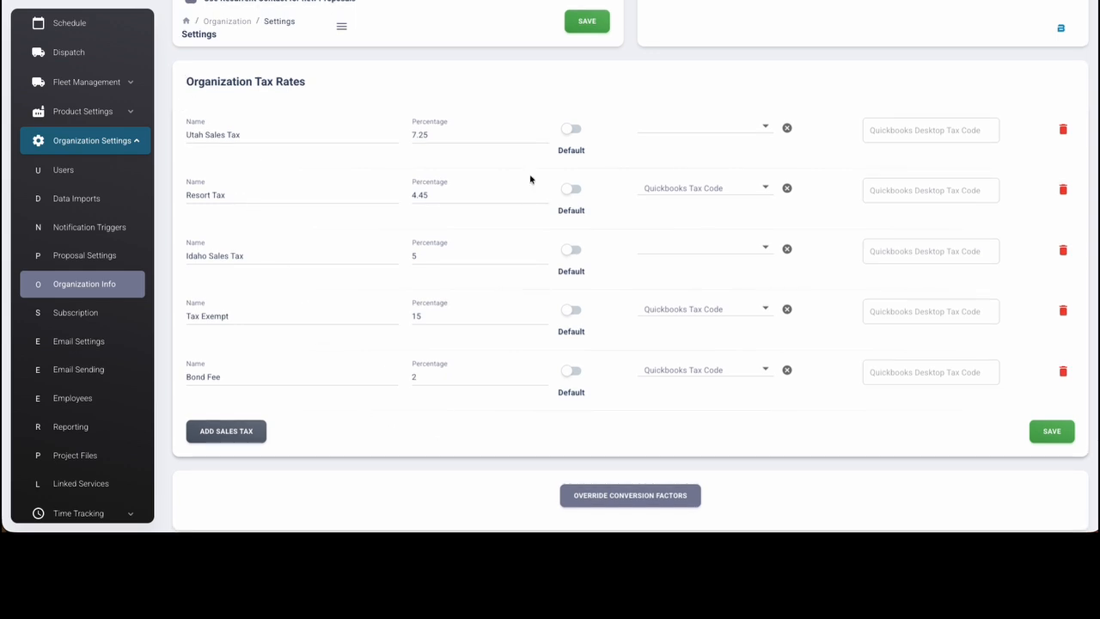
left_click(571, 131)
left_click(568, 130)
left_click(569, 129)
Check the QuickBooks tax code choices and the QuickBooks Desktop tax code field for Resort Tax
left_click(760, 186)
left_click(761, 187)
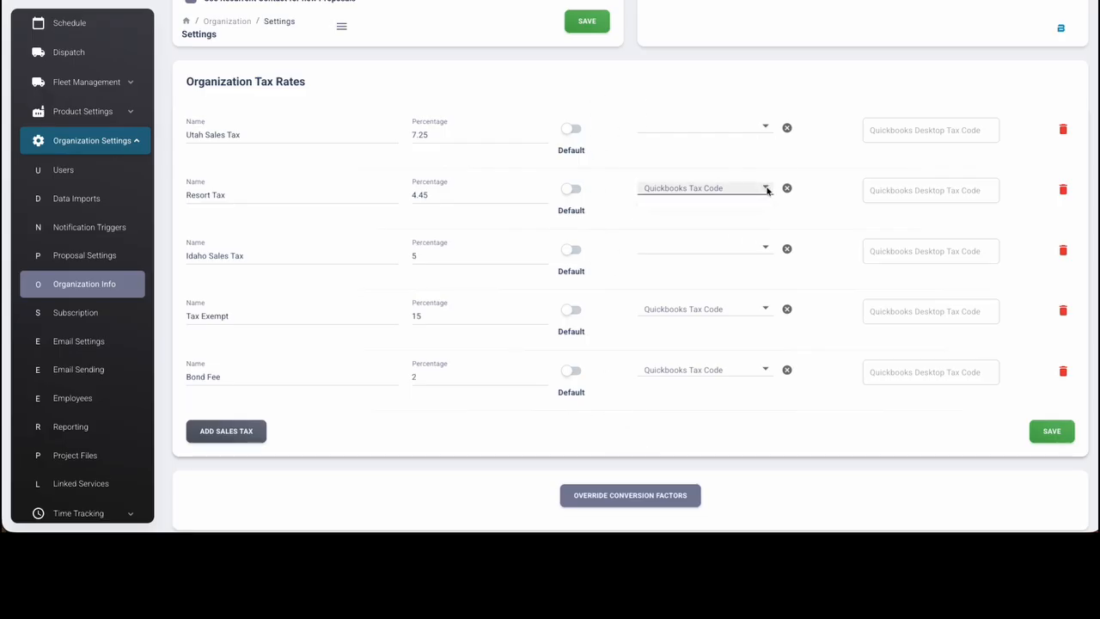
left_click(876, 193)
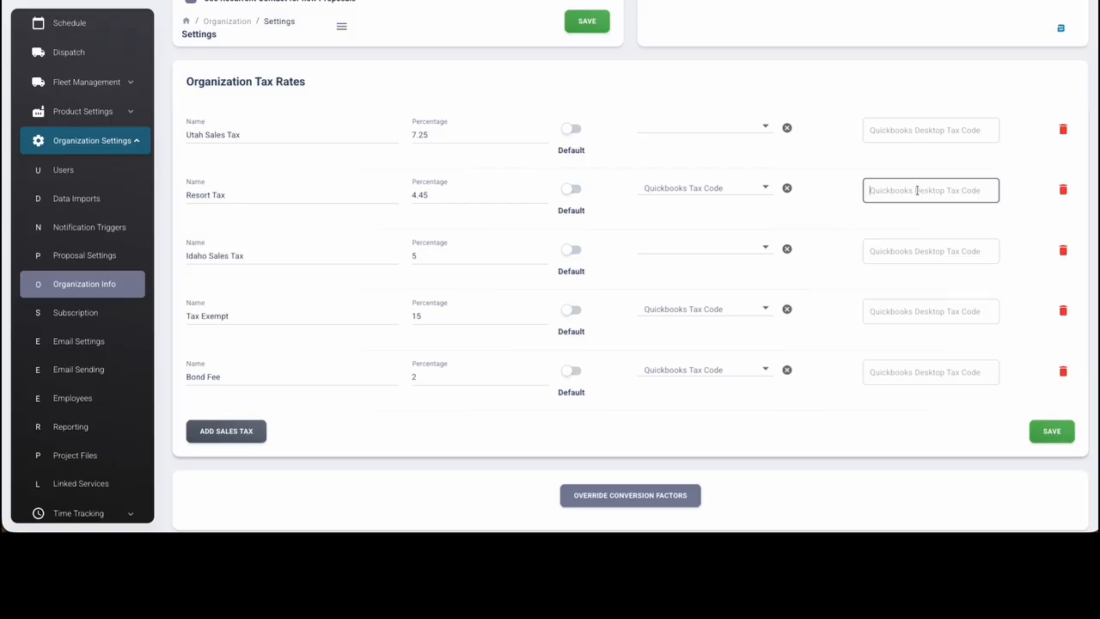
left_click(847, 196)
Open the primary organization address for updating and inspect its first address line
scroll(851, 191, "down", 3)
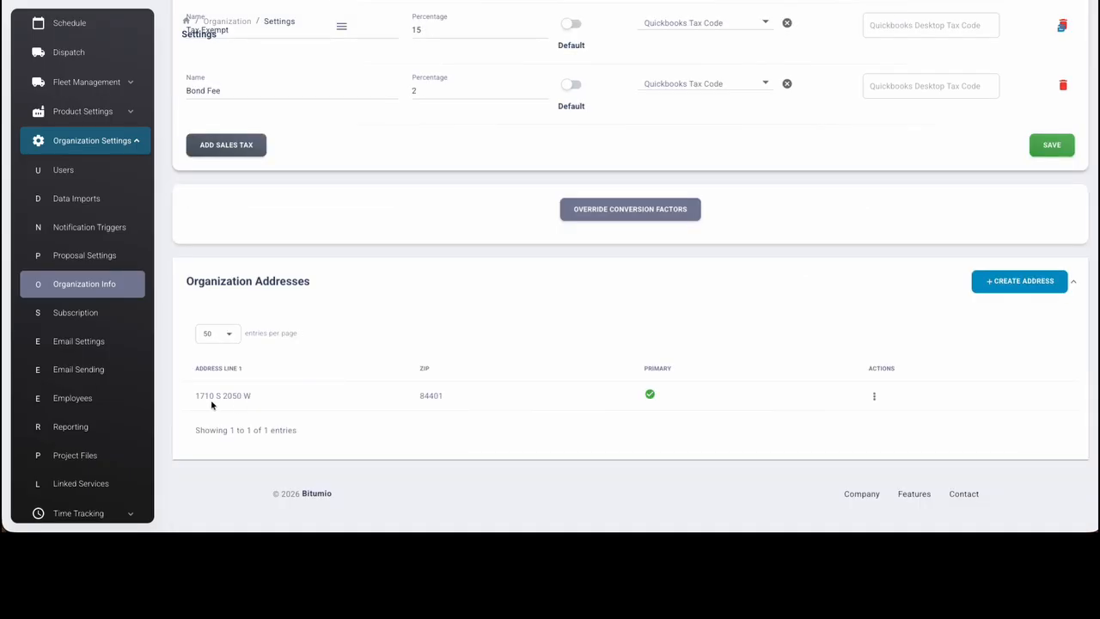
left_click_drag(188, 394, 459, 395)
left_click(511, 438)
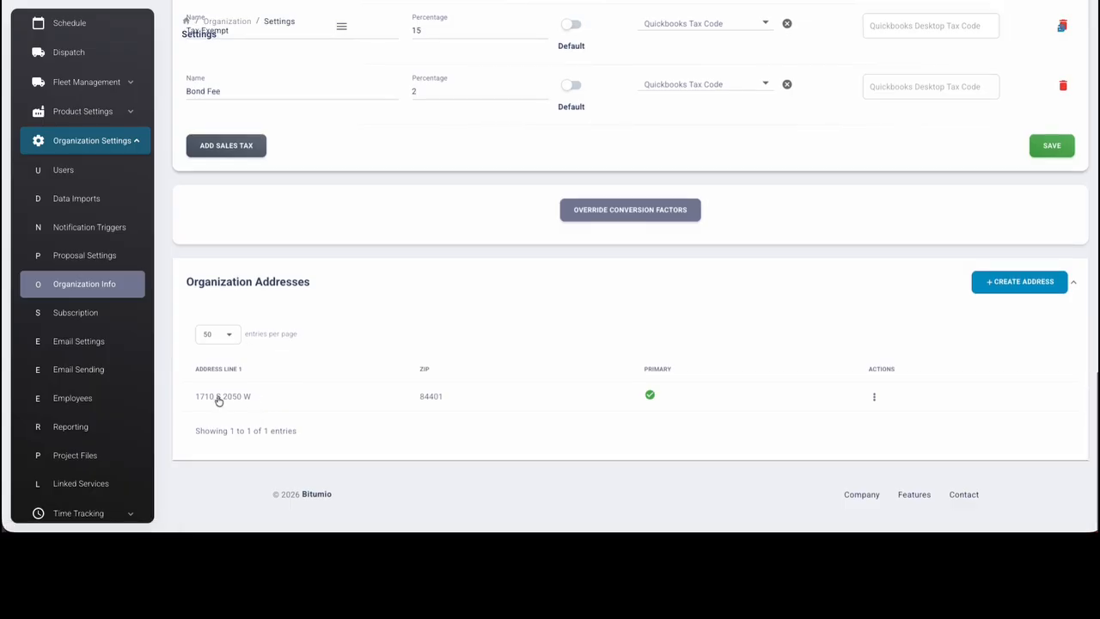
left_click(224, 396)
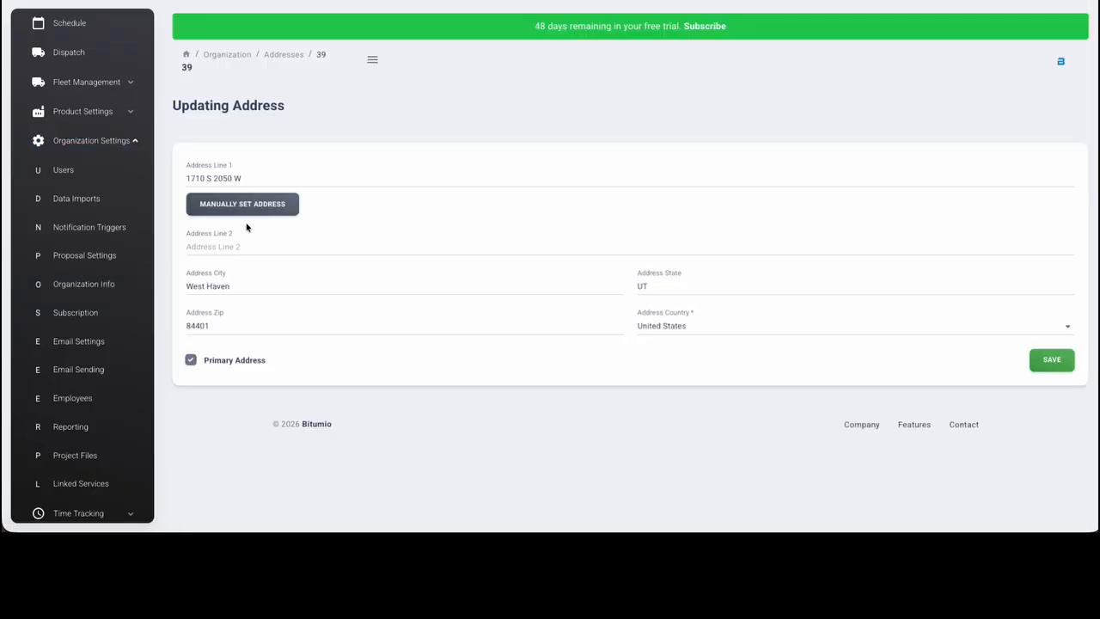
left_click_drag(245, 178, 183, 180)
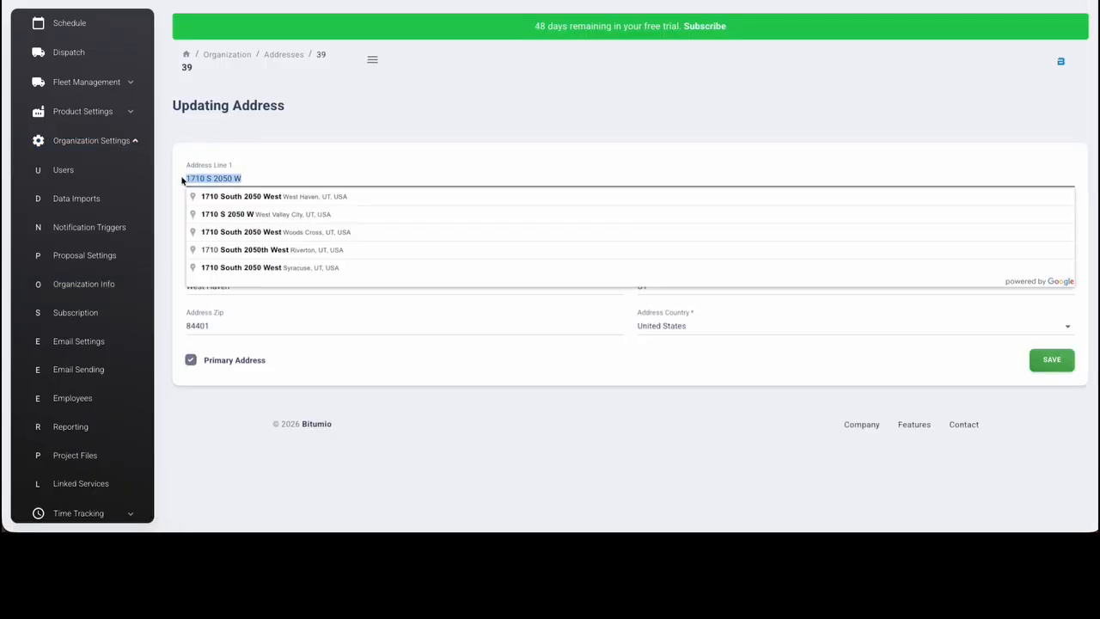
left_click(425, 131)
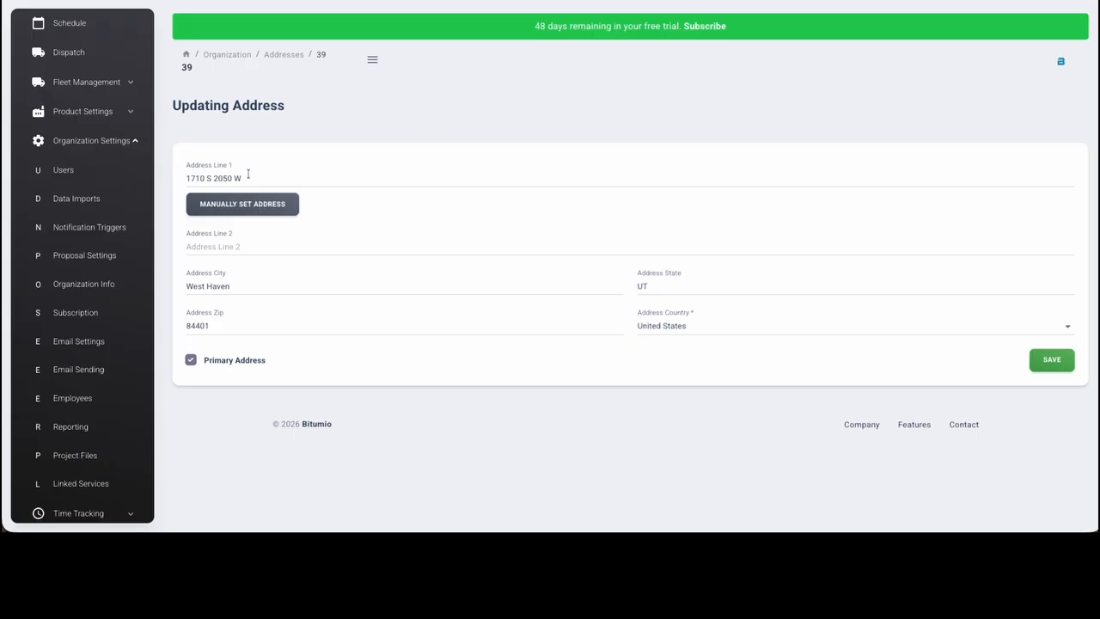
left_click_drag(242, 179, 177, 179)
left_click(352, 142)
Return to the organization settings and look over the organization information and documents again
scroll(478, 300, "down", 2)
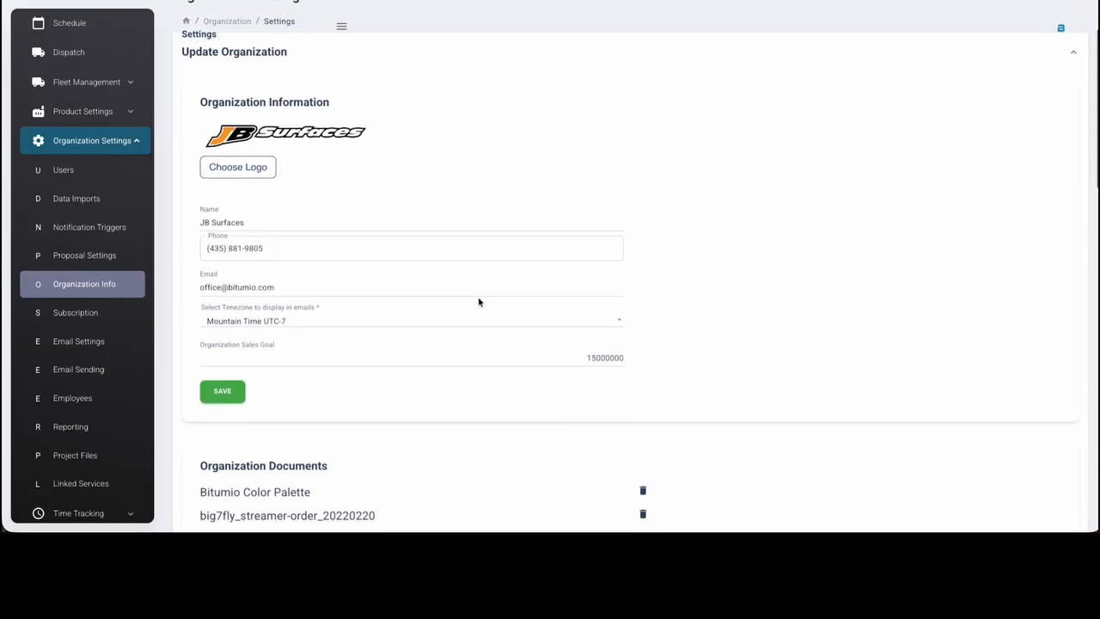
scroll(479, 300, "down", 2)
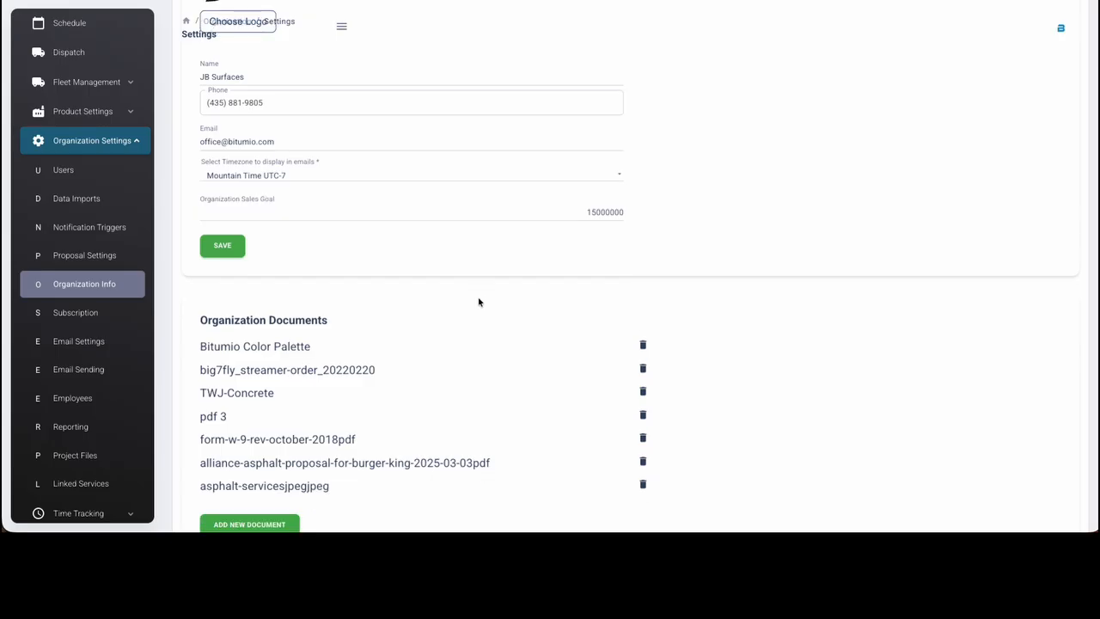
scroll(479, 301, "up", 2)
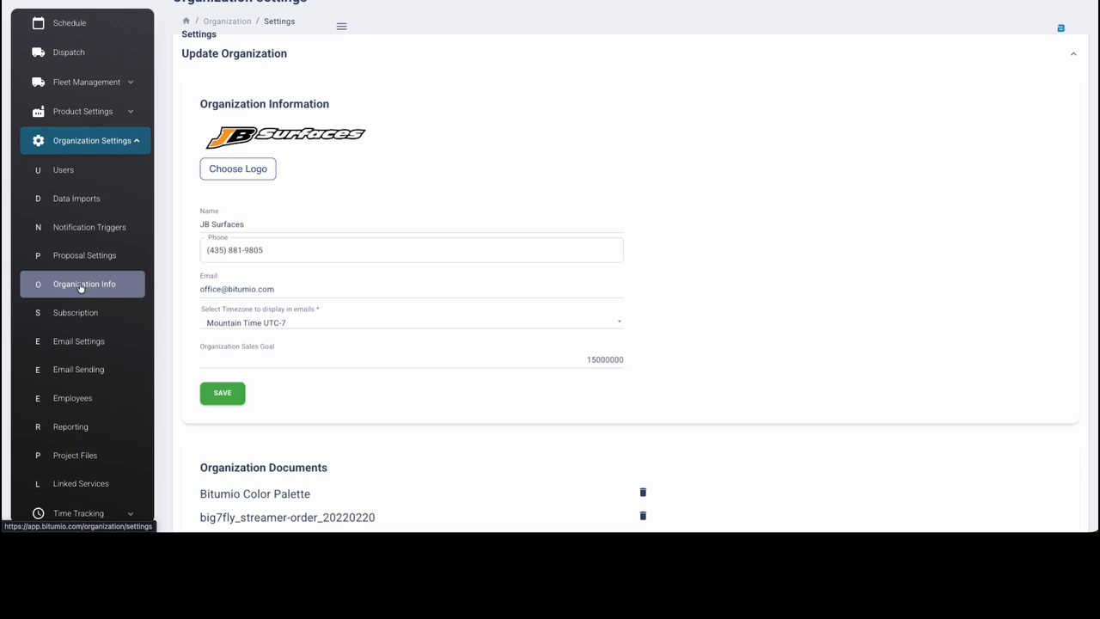
Open the proposal settings and check the starting number under ID Configuration
scroll(79, 285, "down", 1)
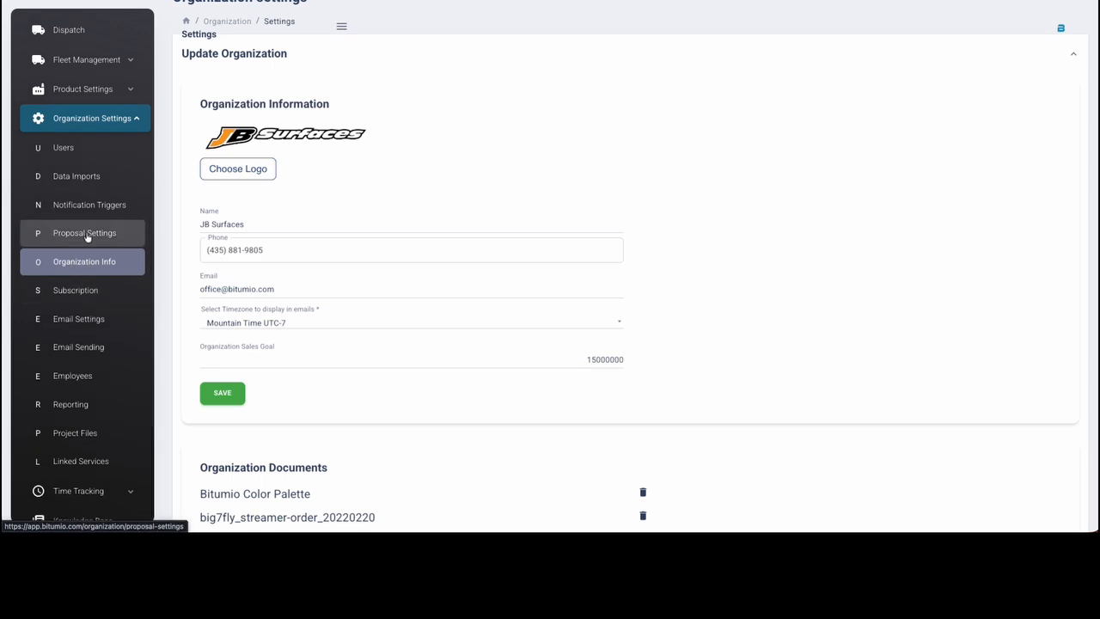
left_click(82, 235)
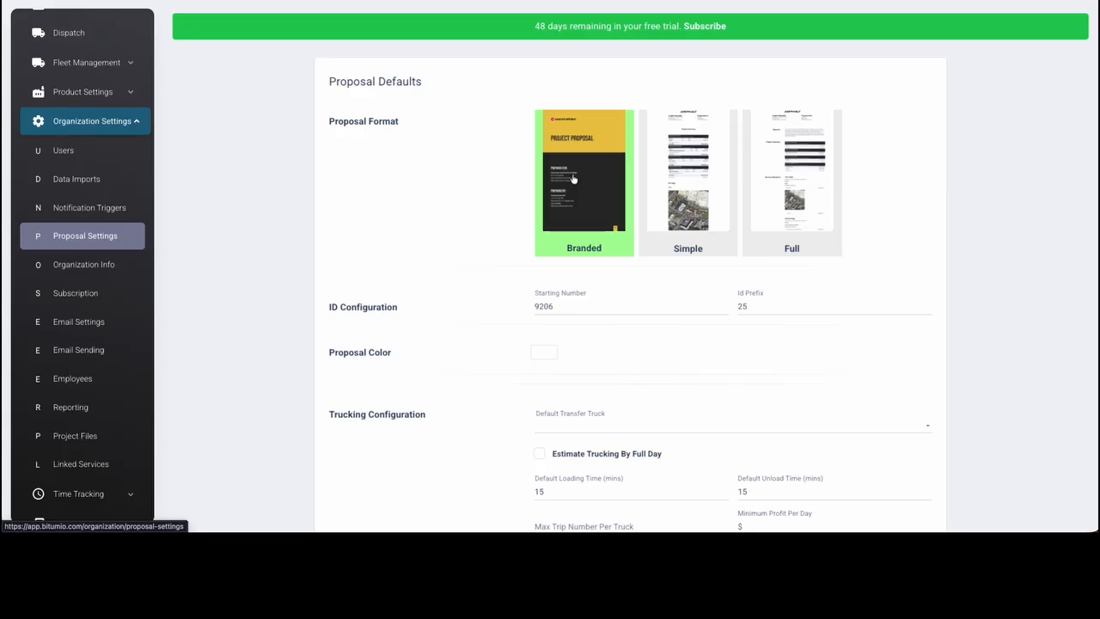
scroll(550, 215, "down", 1)
double_click(546, 248)
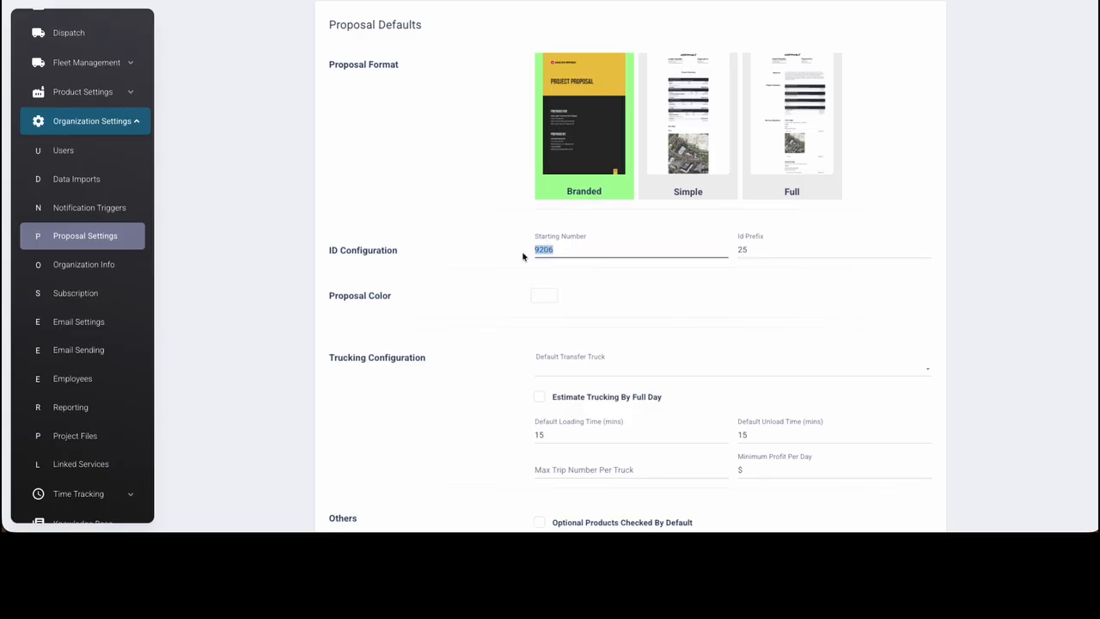
Examine the starting number and ID prefix fields under ID Configuration in the proposal defaults
left_click(523, 257)
double_click(540, 250)
left_click(517, 245)
left_click(504, 237)
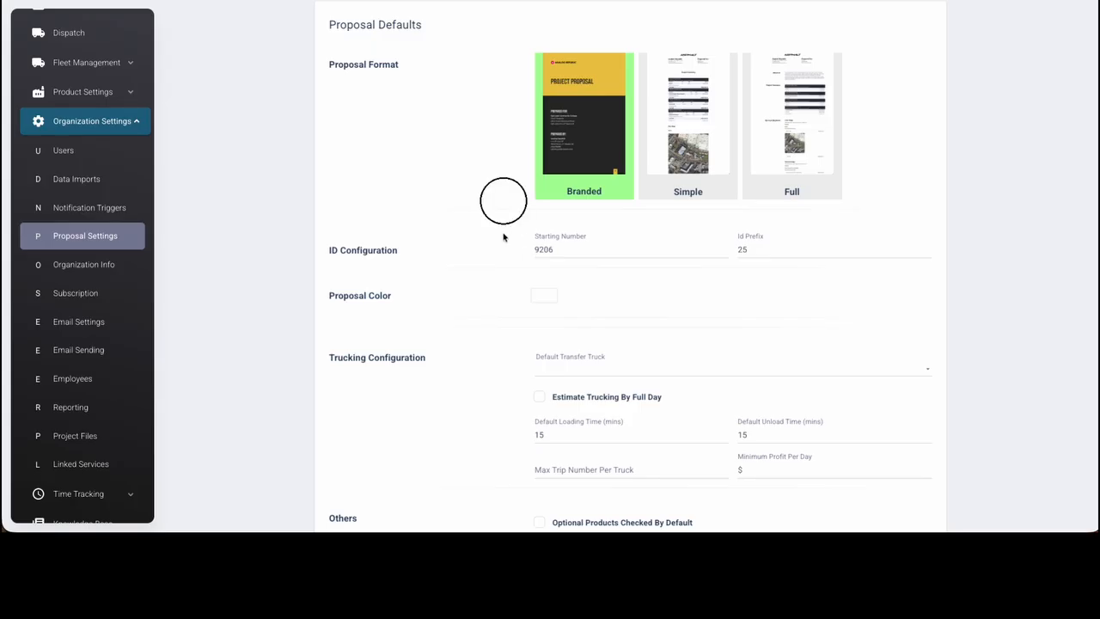
left_click_drag(762, 252, 736, 253)
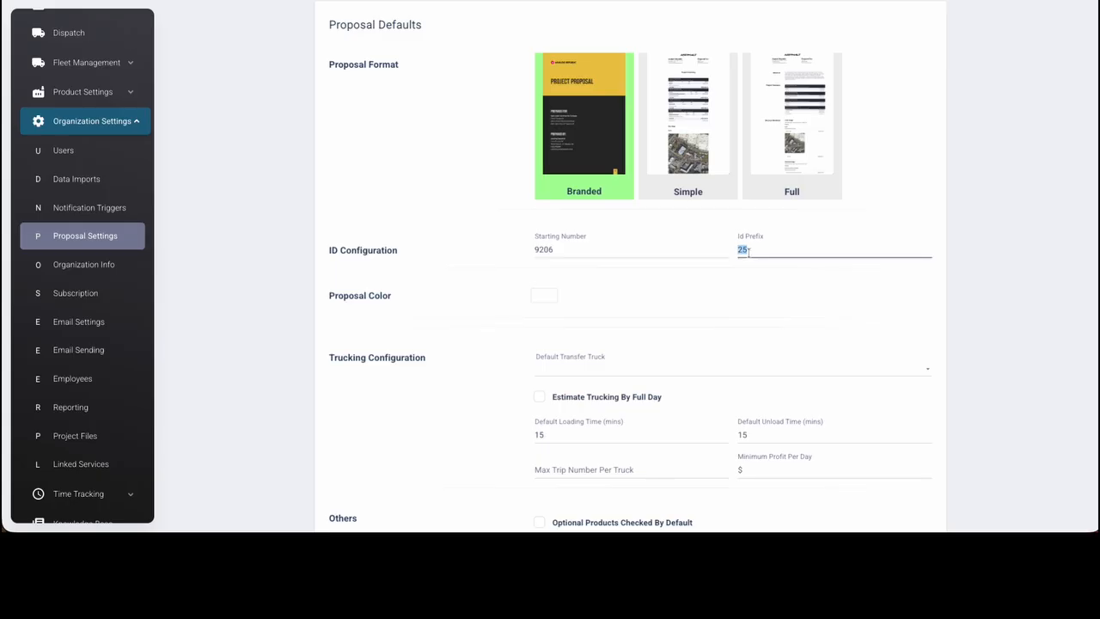
left_click_drag(749, 251, 722, 248)
left_click(740, 249)
left_click_drag(558, 249, 521, 252)
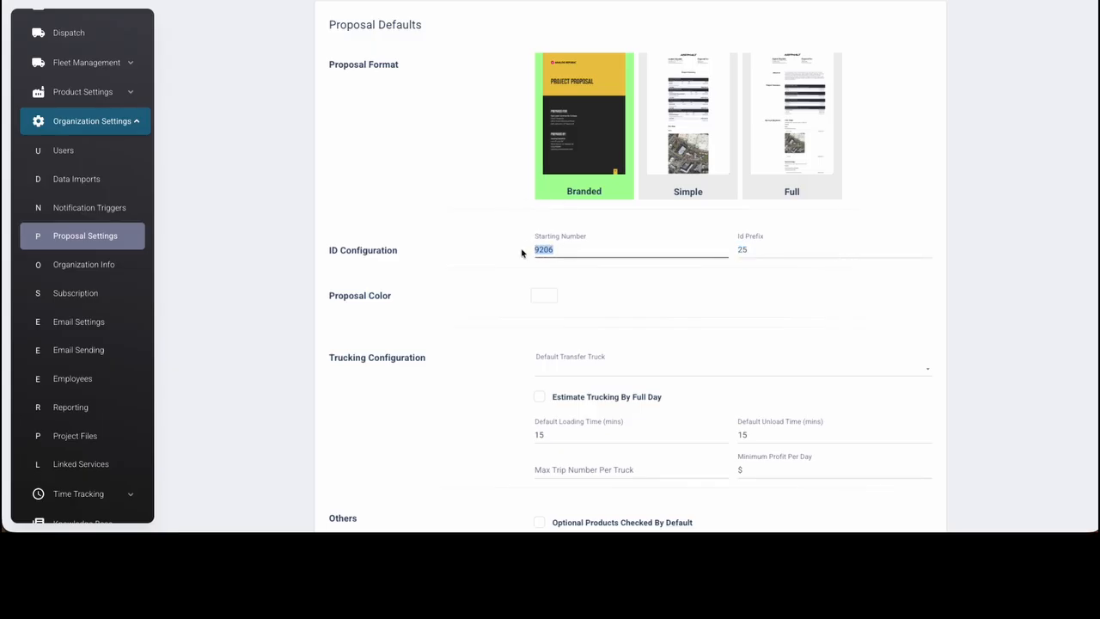
left_click(469, 214)
Inspect the Proposal Color palette and its hex code field, leaving the color as it is
scroll(566, 77, "down", 1)
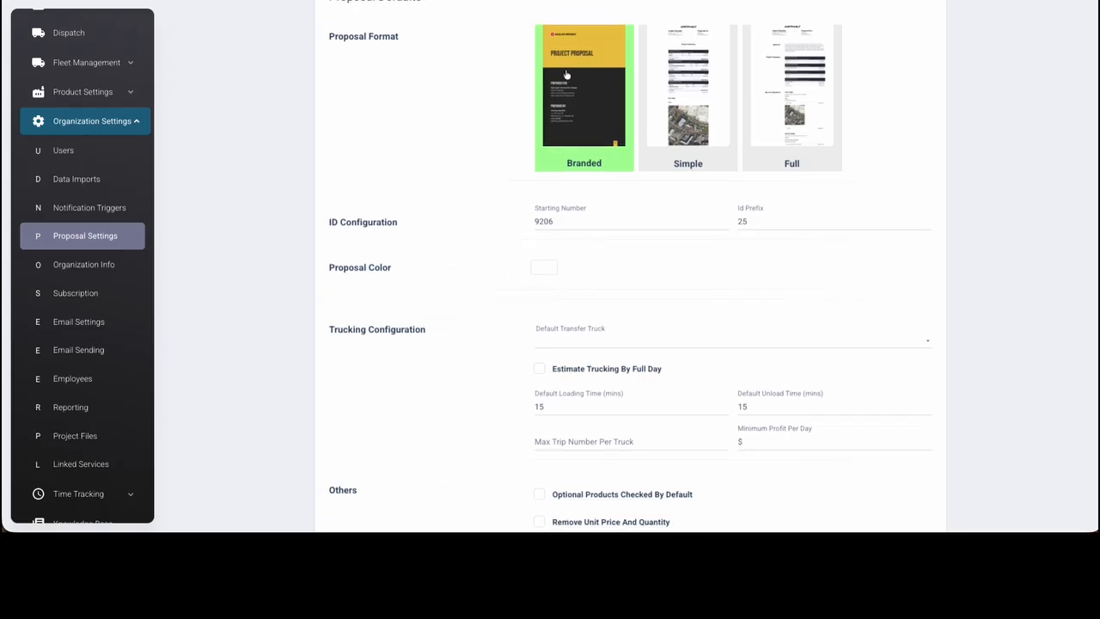
left_click(545, 268)
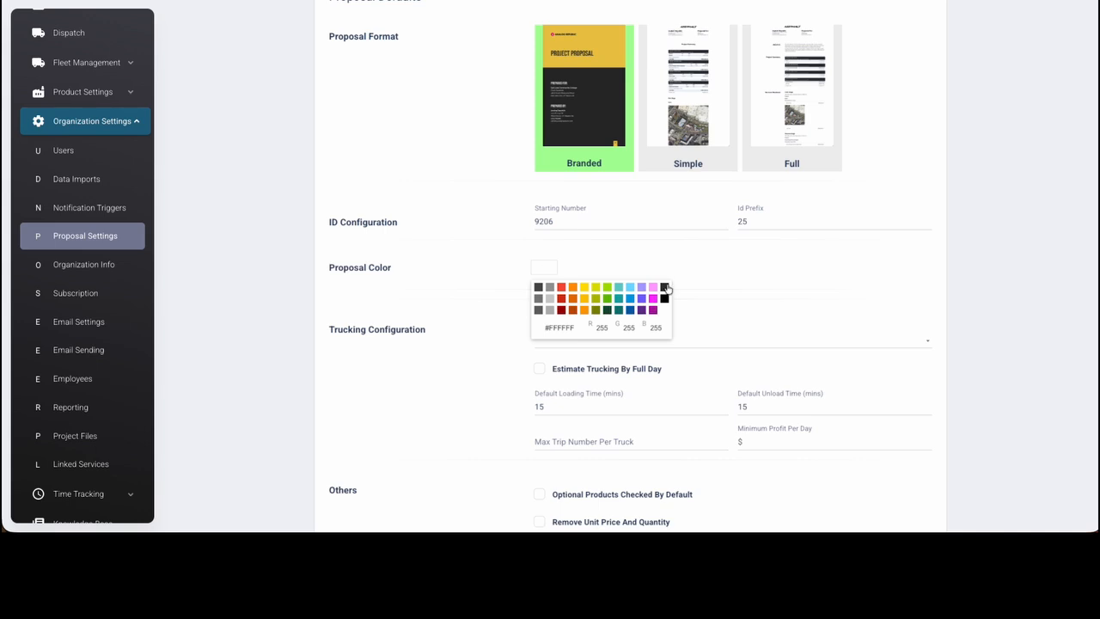
double_click(560, 327)
left_click(474, 275)
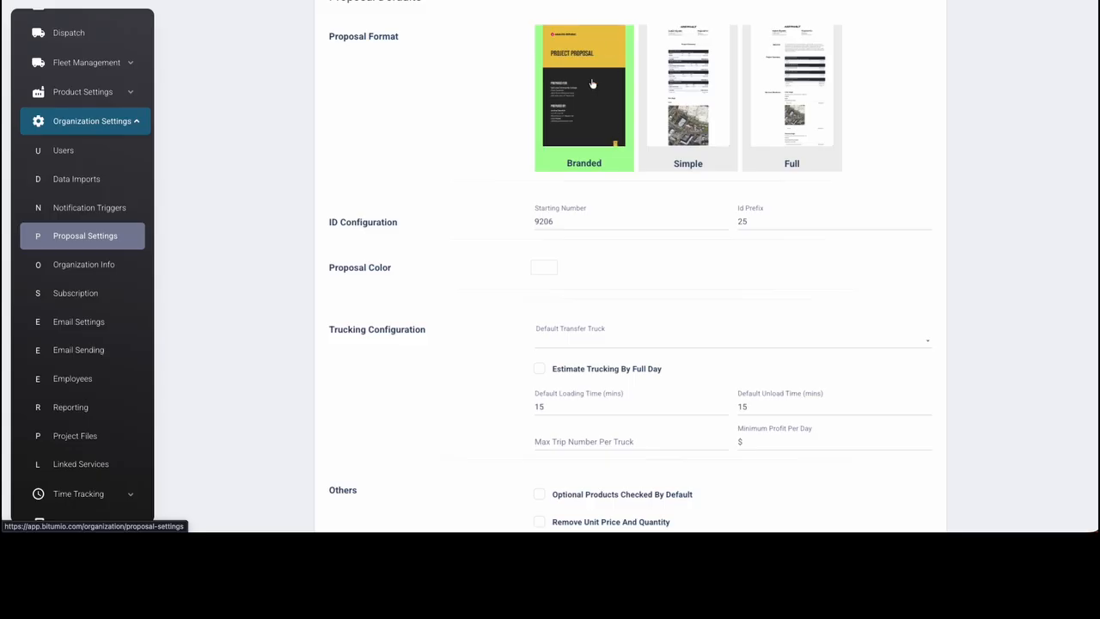
Look through the remaining proposal defaults, the checklist items and the Layout Content Settings table
scroll(446, 250, "down", 2)
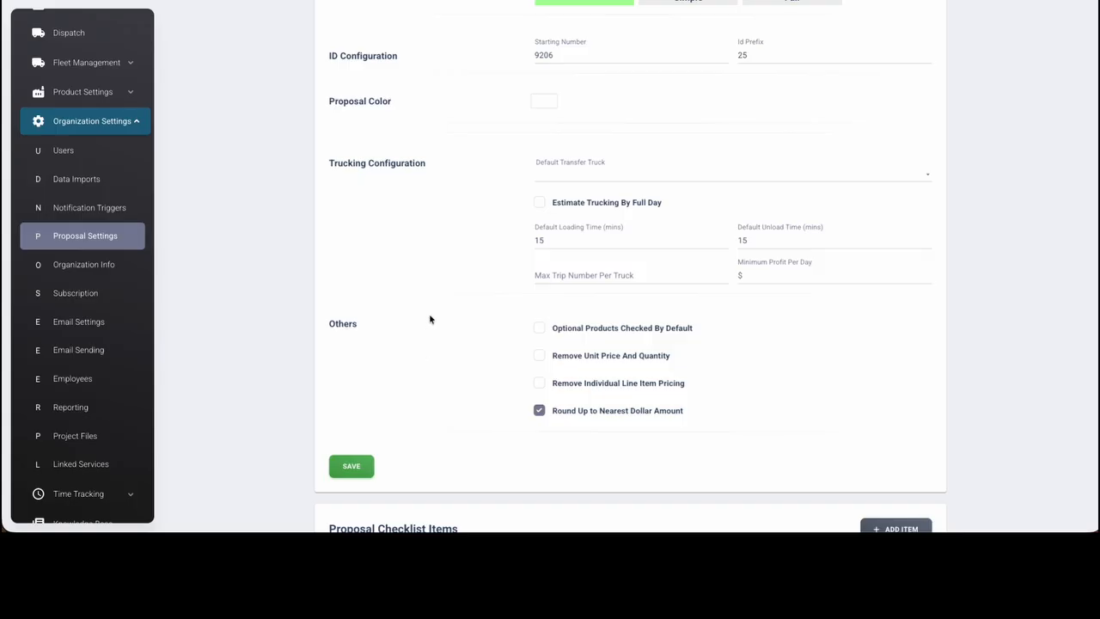
scroll(429, 318, "down", 5)
scroll(468, 303, "down", 2)
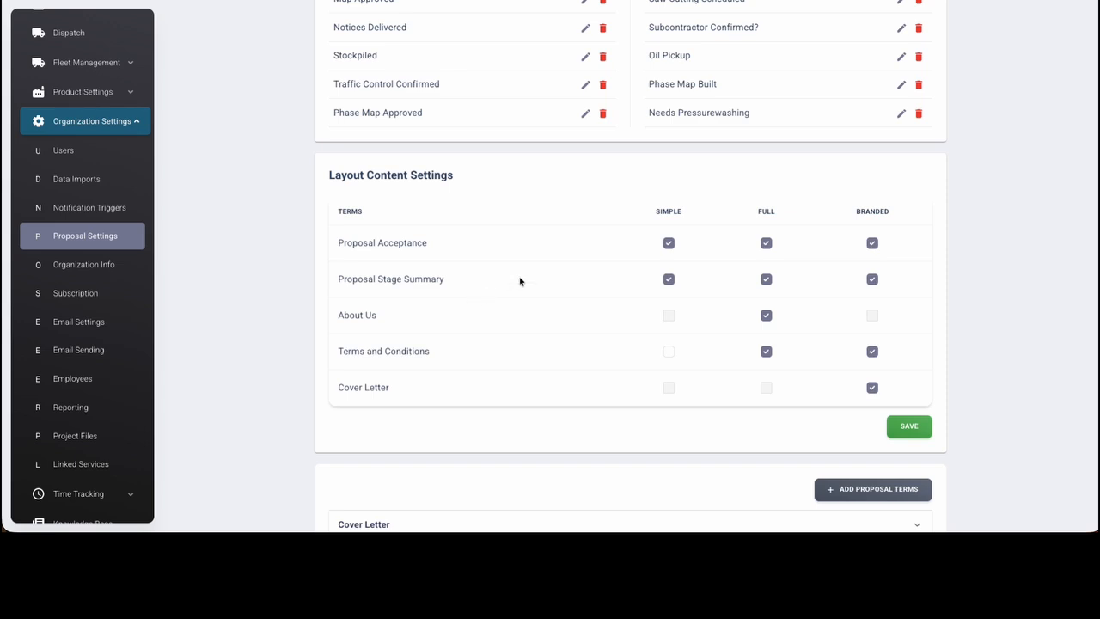
scroll(524, 279, "down", 1)
scroll(525, 277, "down", 2)
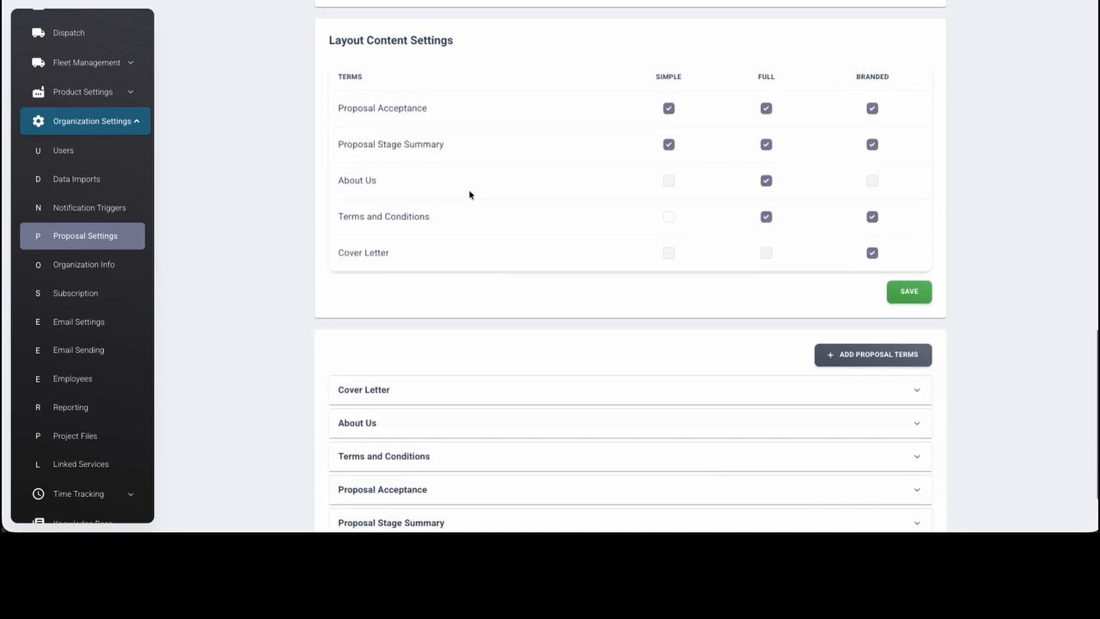
left_click_drag(329, 40, 442, 39)
left_click(521, 43)
scroll(524, 44, "down", 1)
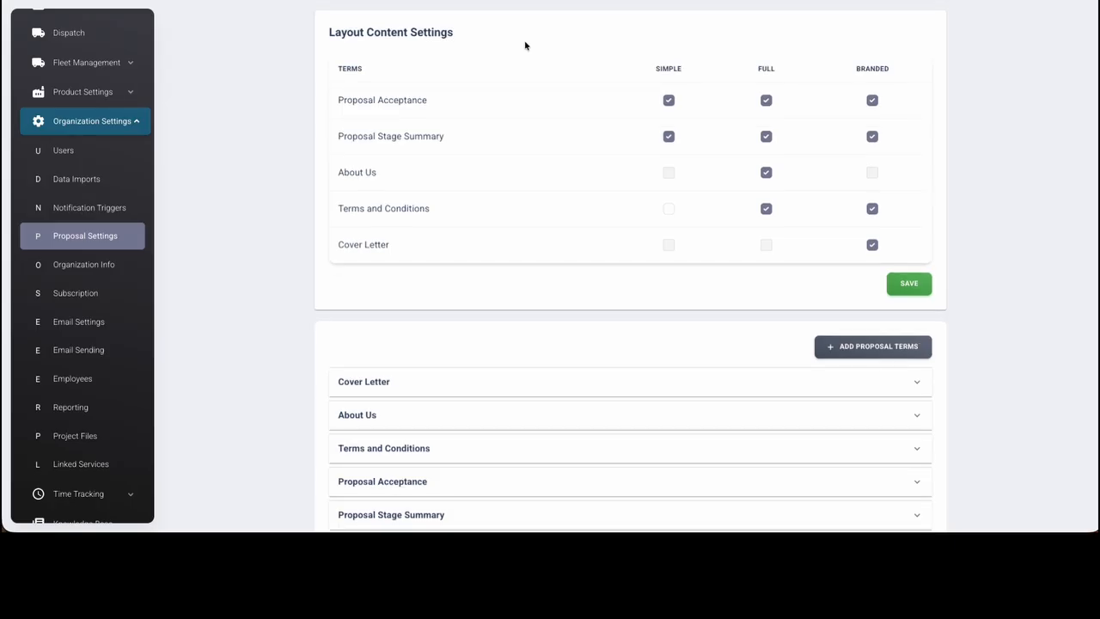
scroll(525, 45, "down", 1)
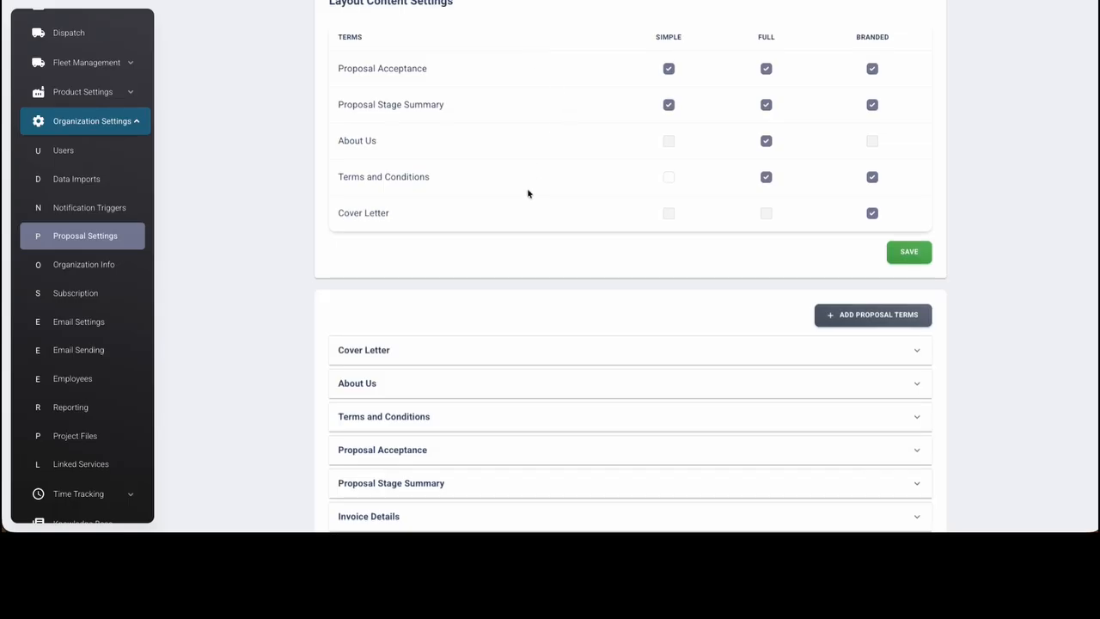
Open the Terms and Conditions proposal term and review its full text
scroll(524, 186, "down", 1)
left_click(402, 366)
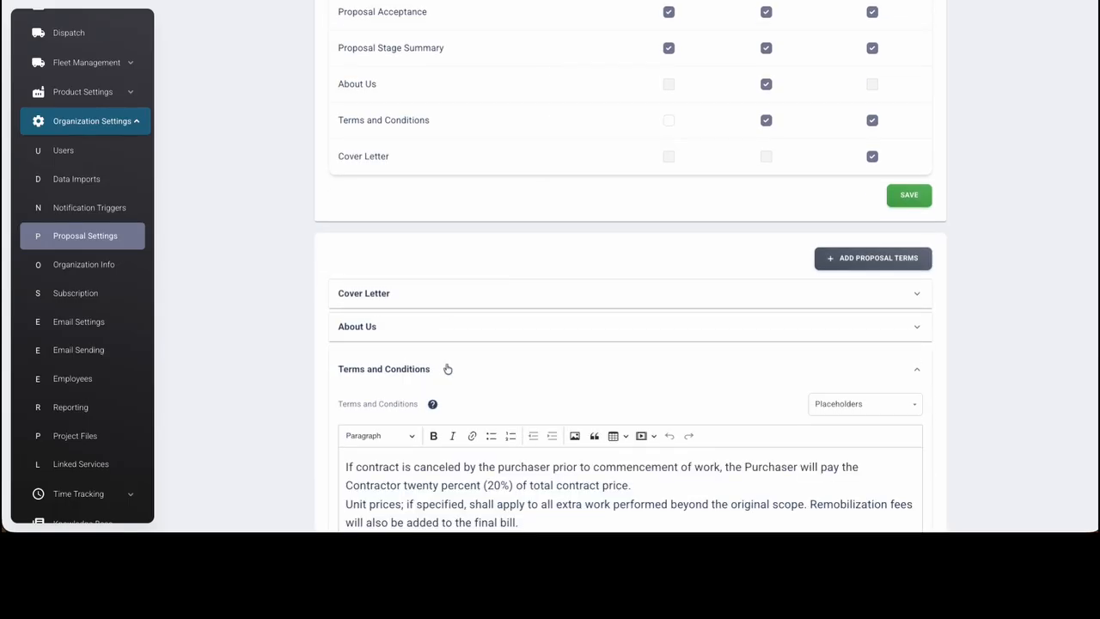
scroll(448, 362, "down", 3)
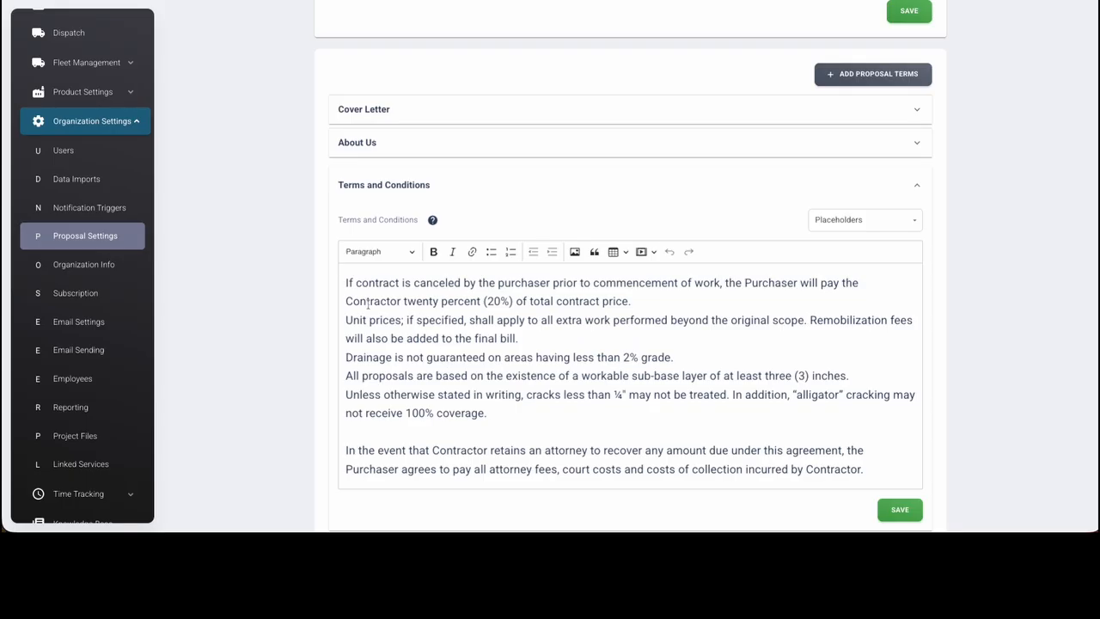
scroll(543, 358, "down", 1)
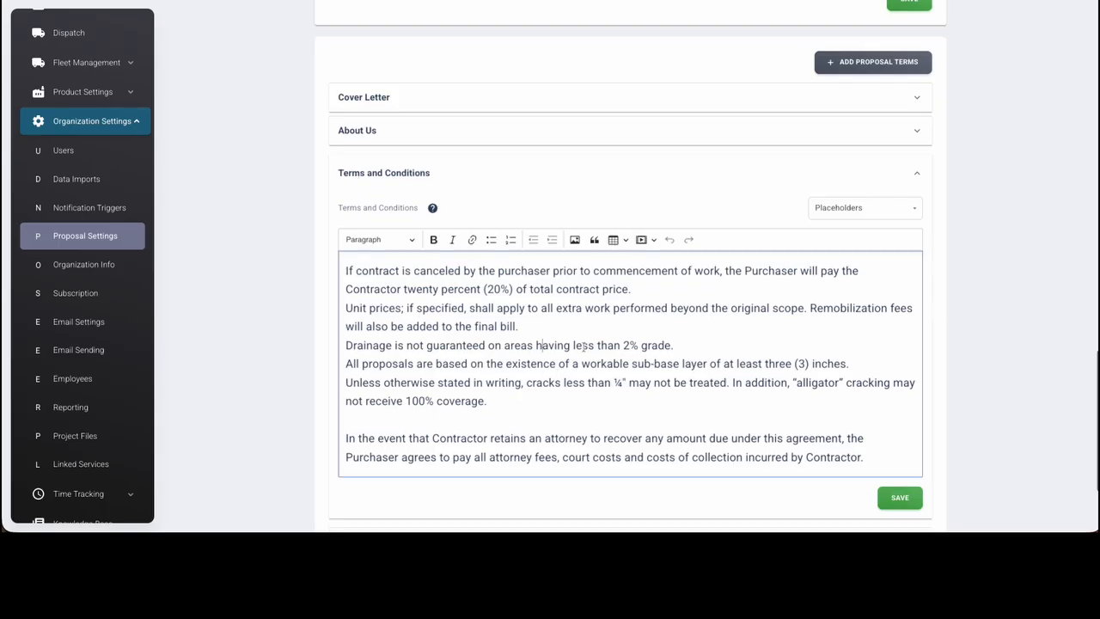
left_click_drag(348, 238, 876, 422)
left_click(877, 425)
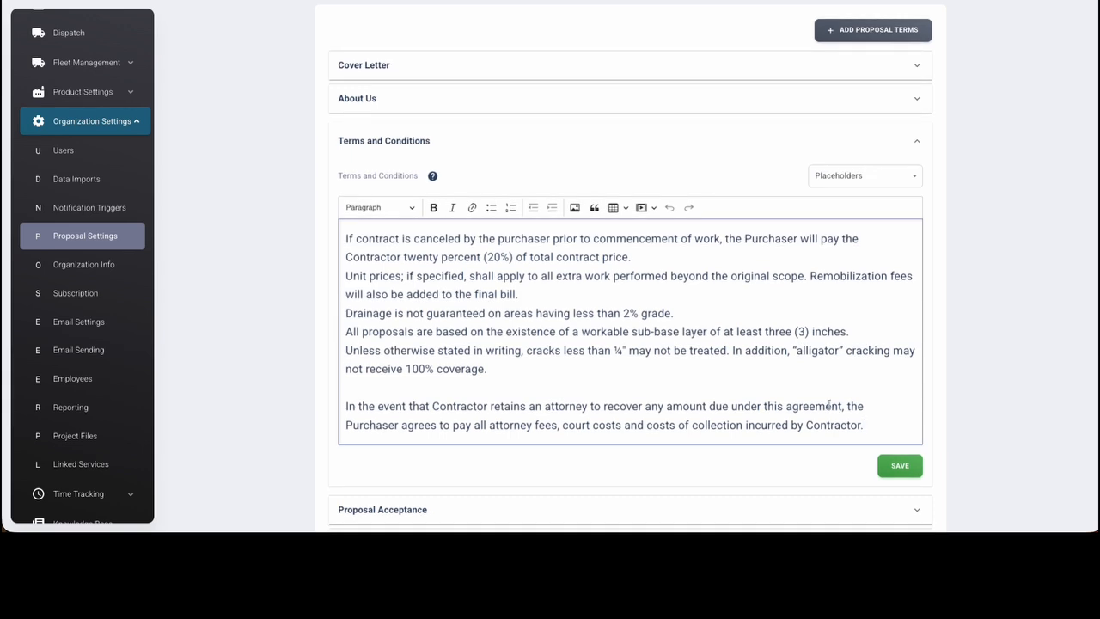
Open the Cover Letter proposal term and review its text and placeholders
left_click(371, 66)
left_click_drag(346, 168, 566, 465)
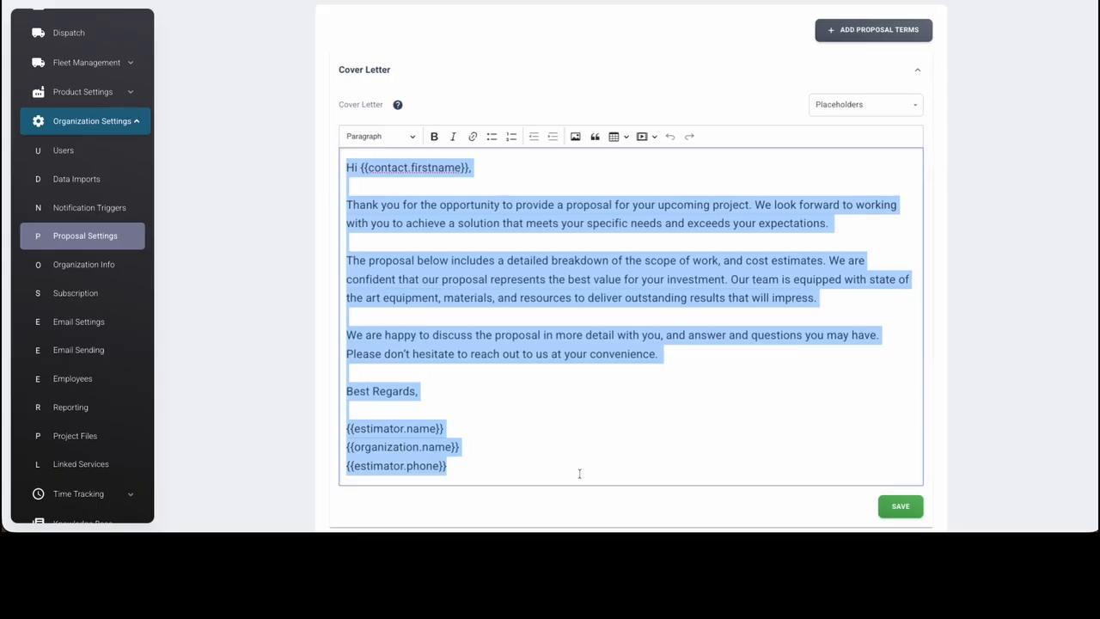
scroll(579, 474, "up", 1)
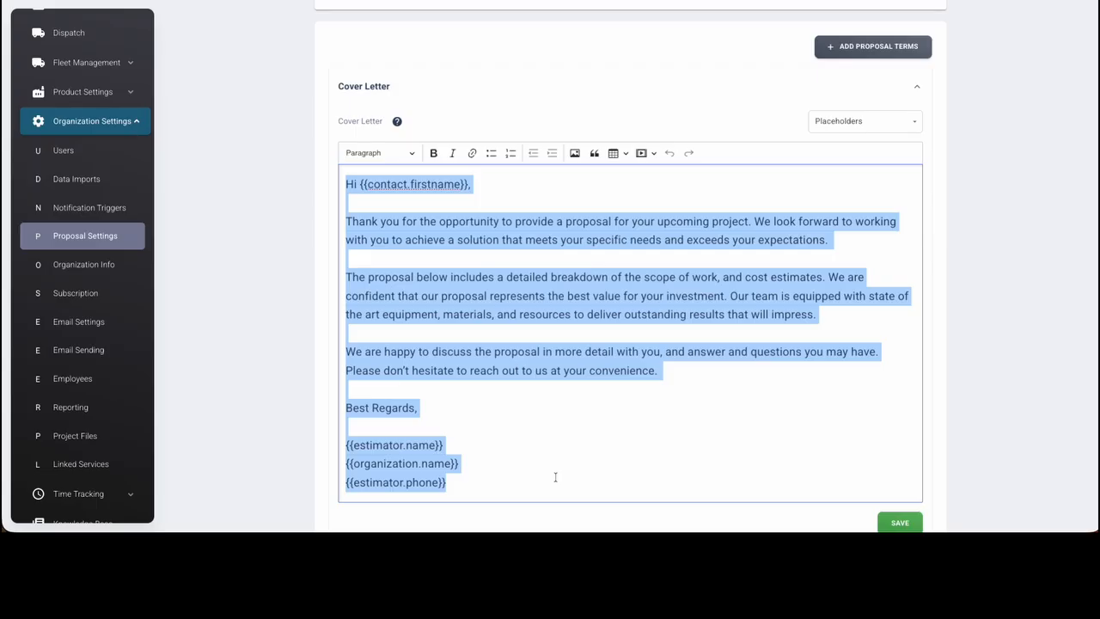
left_click(560, 424)
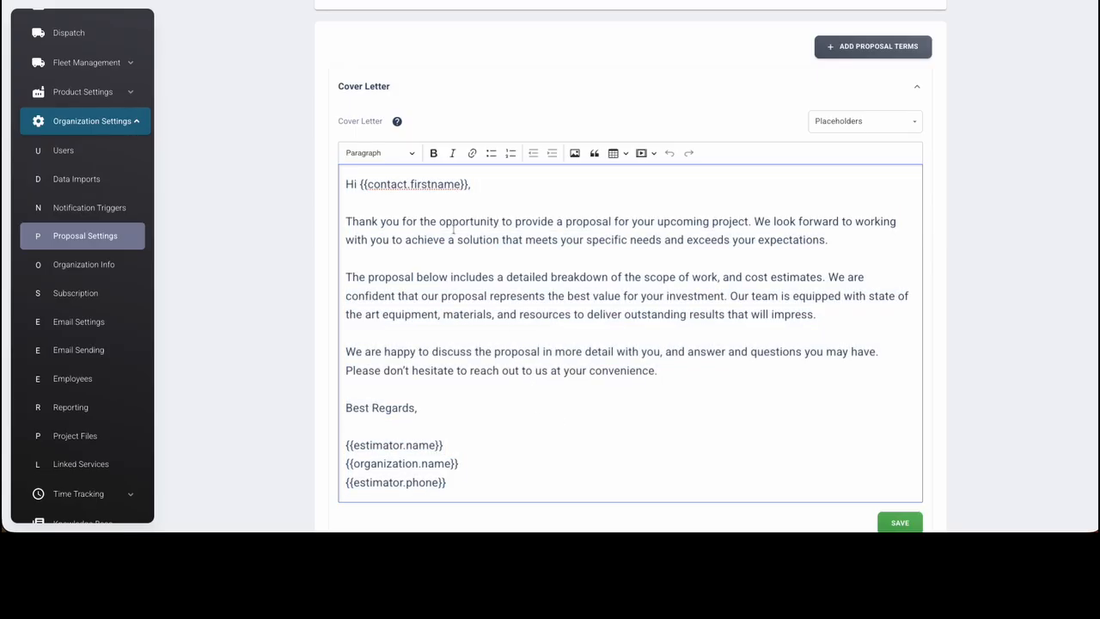
Revisit the Layout Content Settings table and collapse the Cover Letter and Terms and Conditions sections
scroll(532, 378, "up", 5)
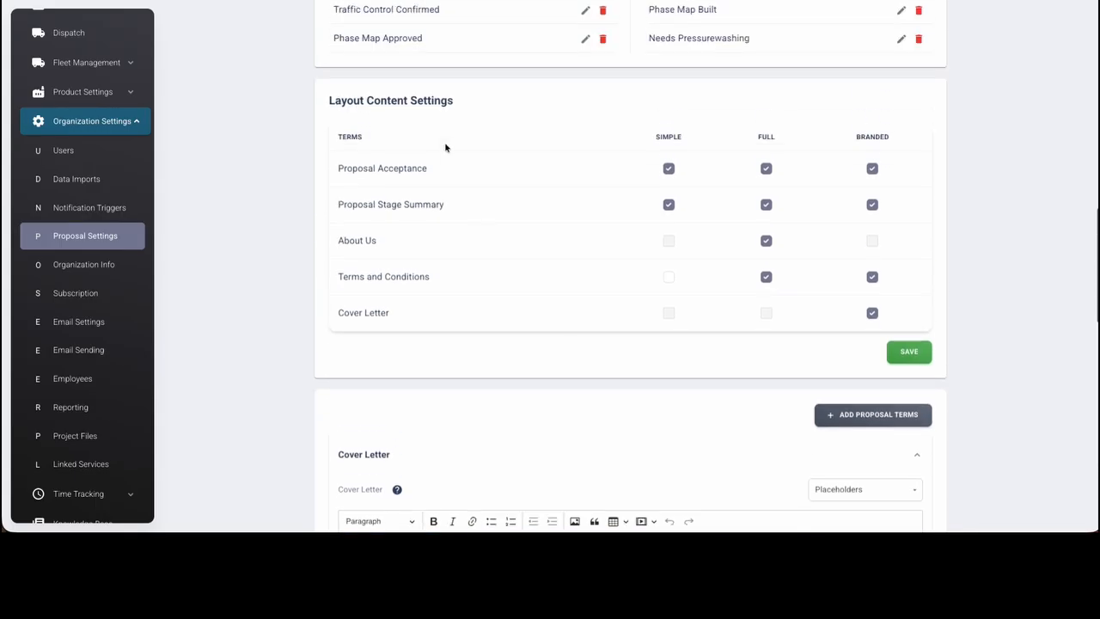
left_click_drag(329, 101, 482, 103)
left_click(481, 102)
left_click(472, 461)
scroll(507, 447, "down", 2)
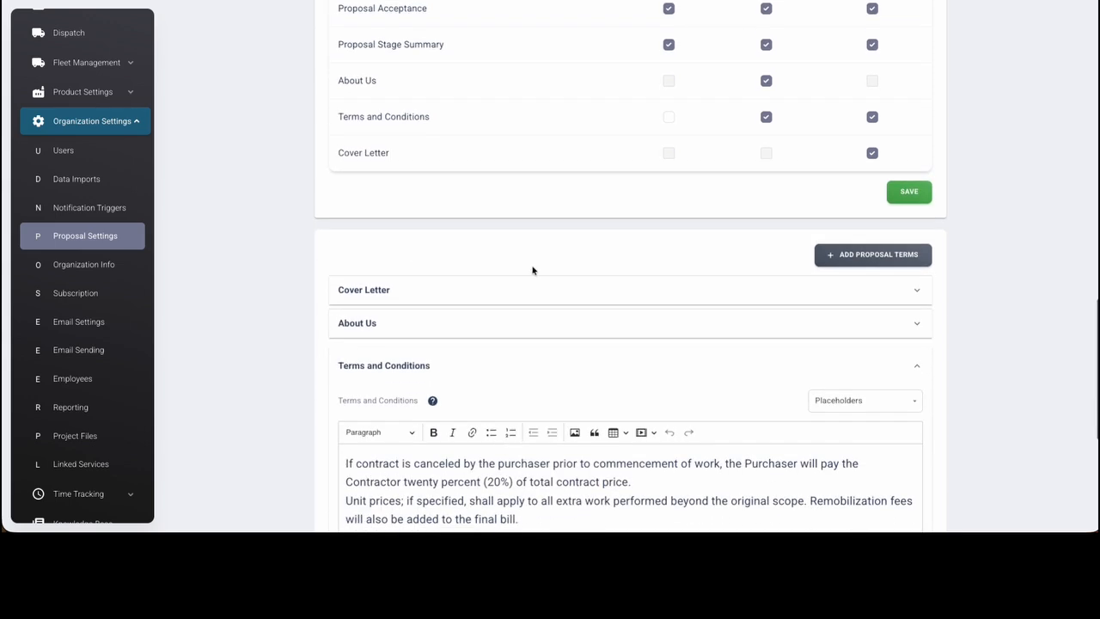
left_click(489, 365)
scroll(515, 386, "up", 2)
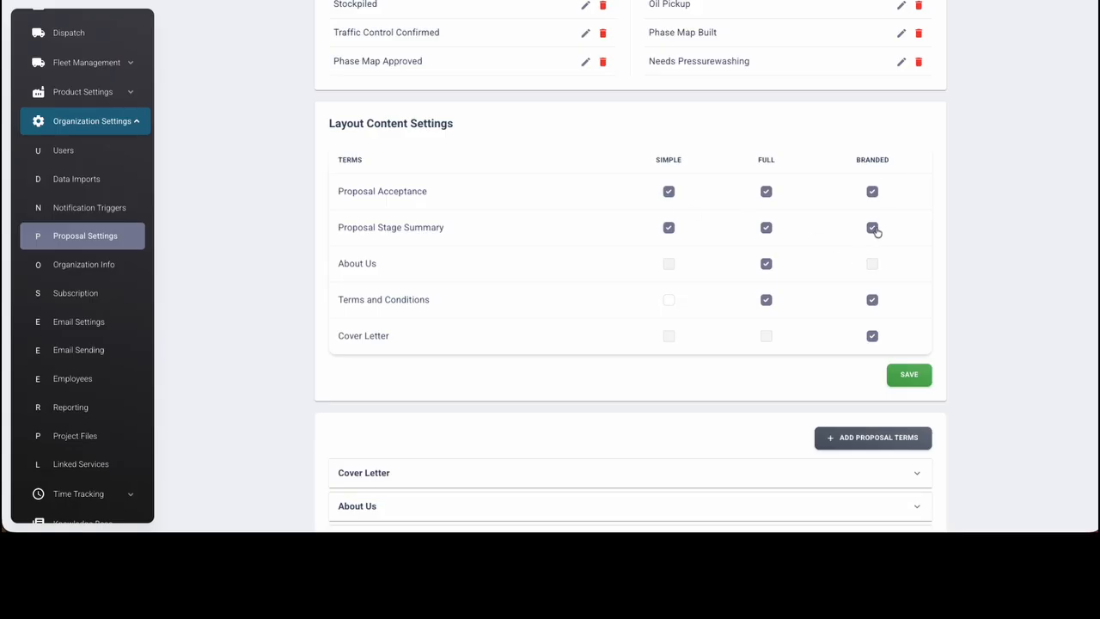
Remove Proposal Stage Summary from the Branded layout in Layout Content Settings and save the change
left_click_drag(335, 197, 425, 193)
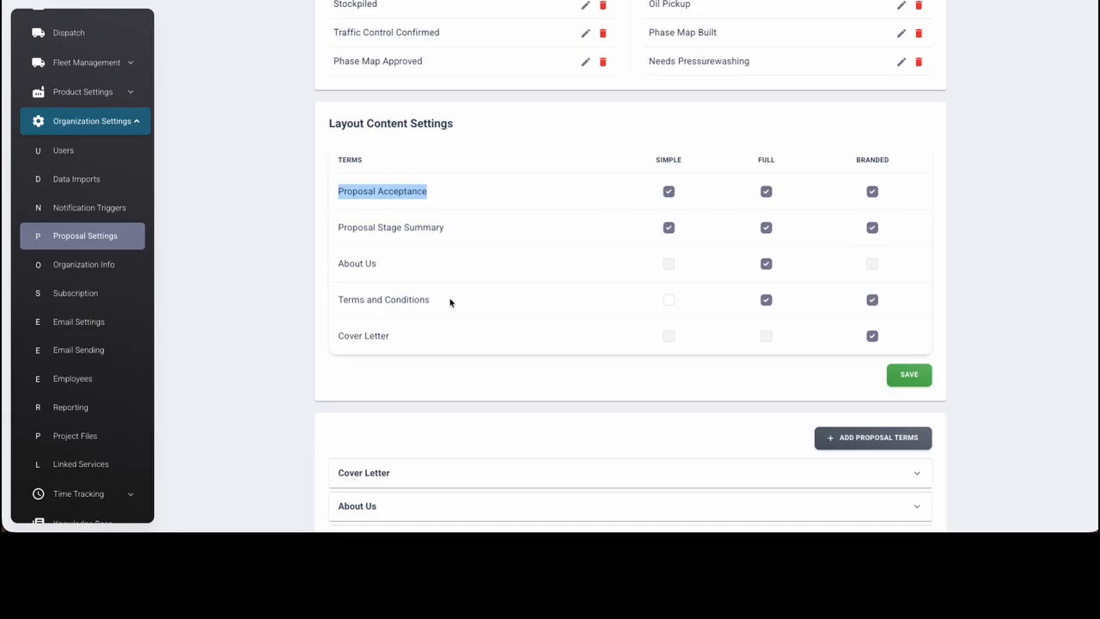
left_click_drag(336, 226, 449, 229)
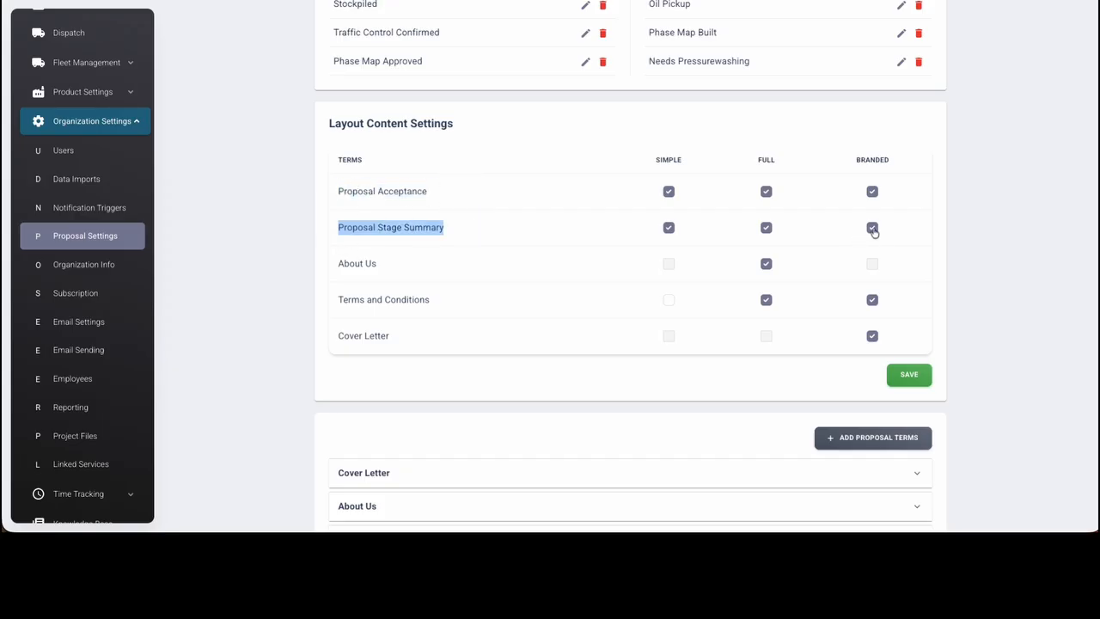
left_click_drag(336, 297, 448, 306)
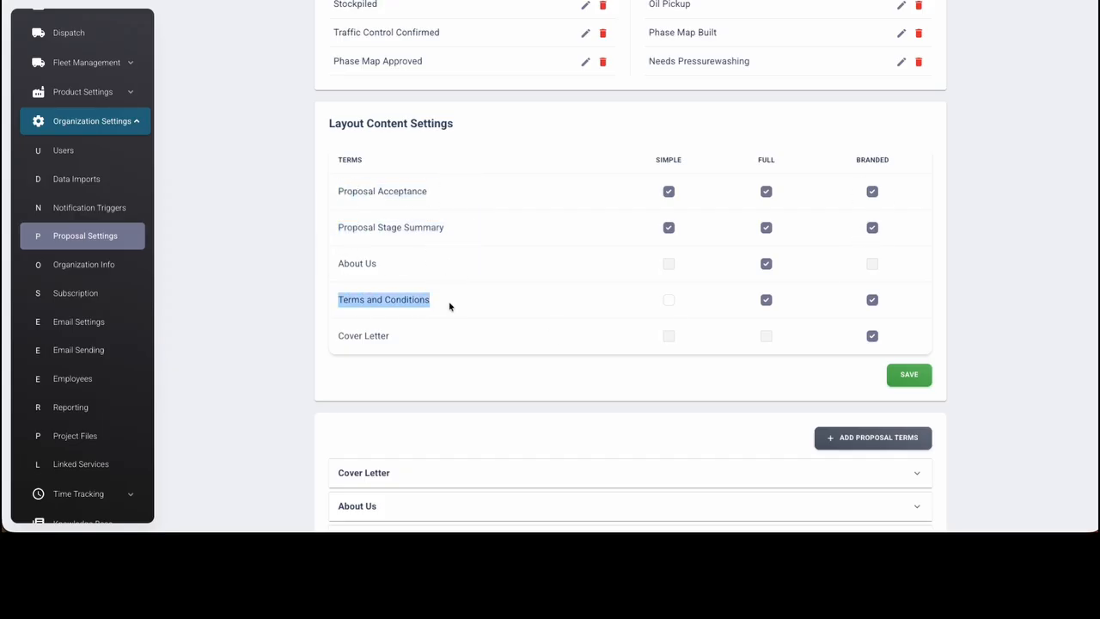
left_click_drag(336, 339, 437, 346)
left_click(437, 346)
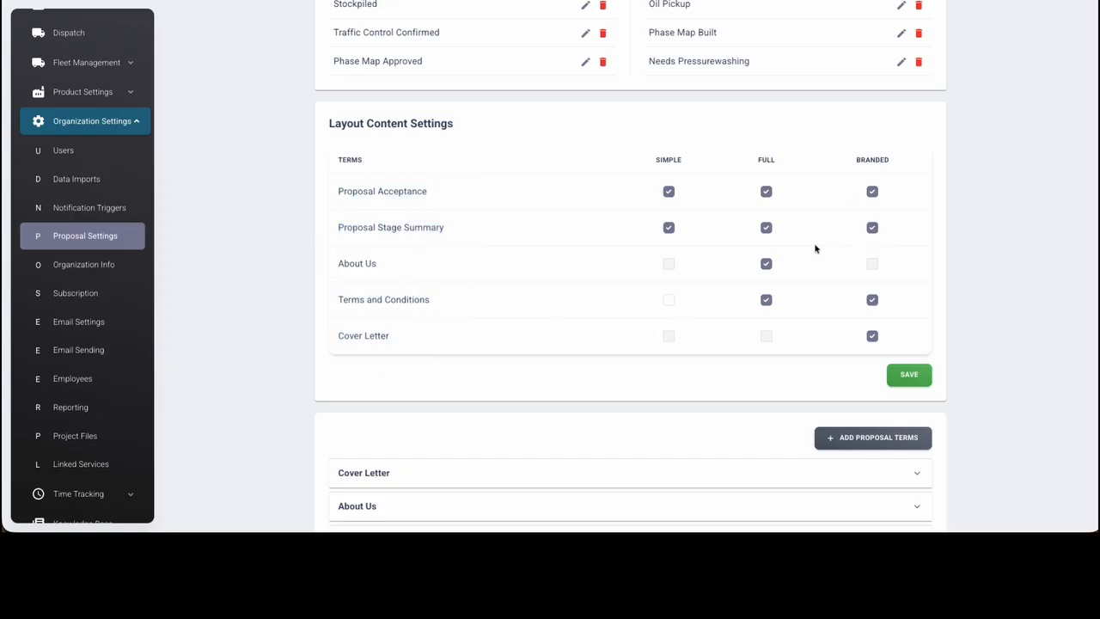
left_click(872, 228)
left_click(911, 384)
Briefly view the Cover Letter and Proposal Acceptance texts among the proposal terms, collapsing each section again
scroll(375, 346, "down", 2)
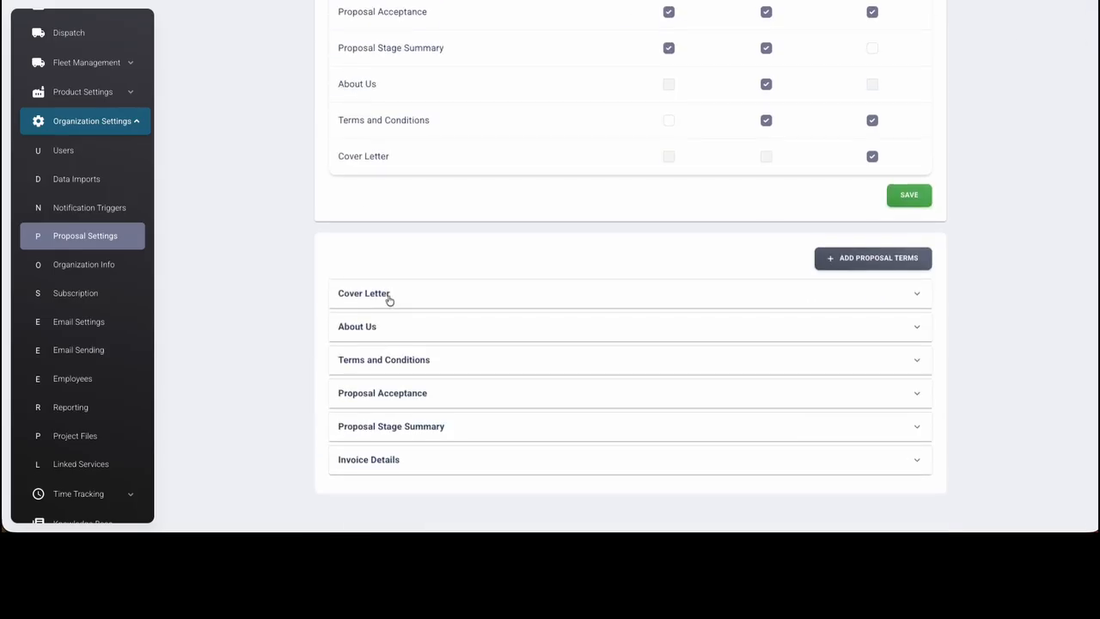
left_click(388, 297)
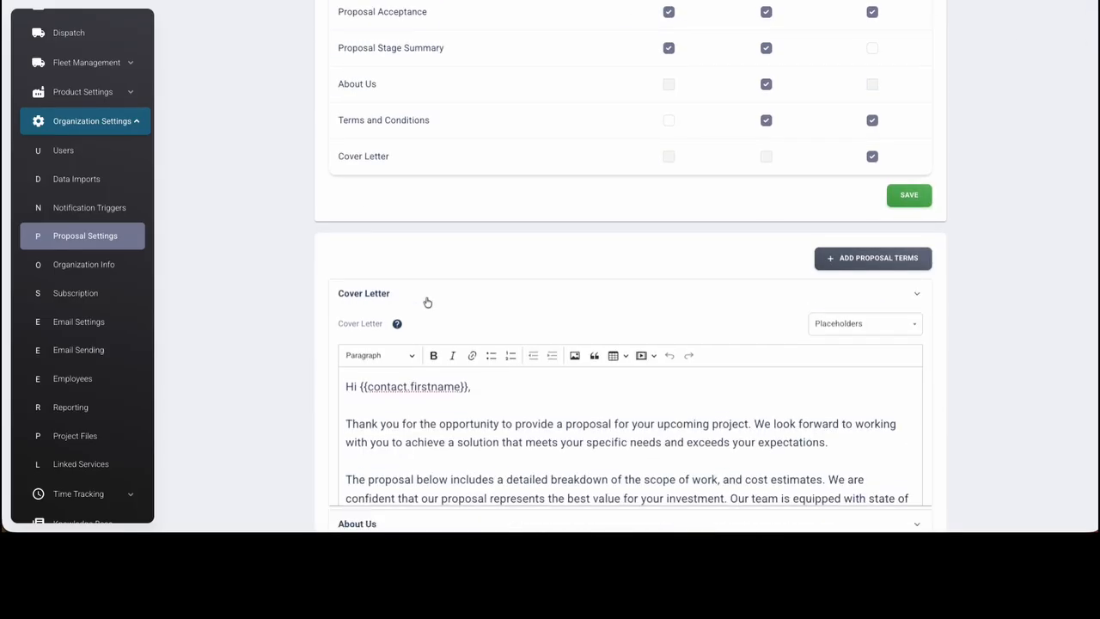
left_click(427, 297)
left_click(418, 393)
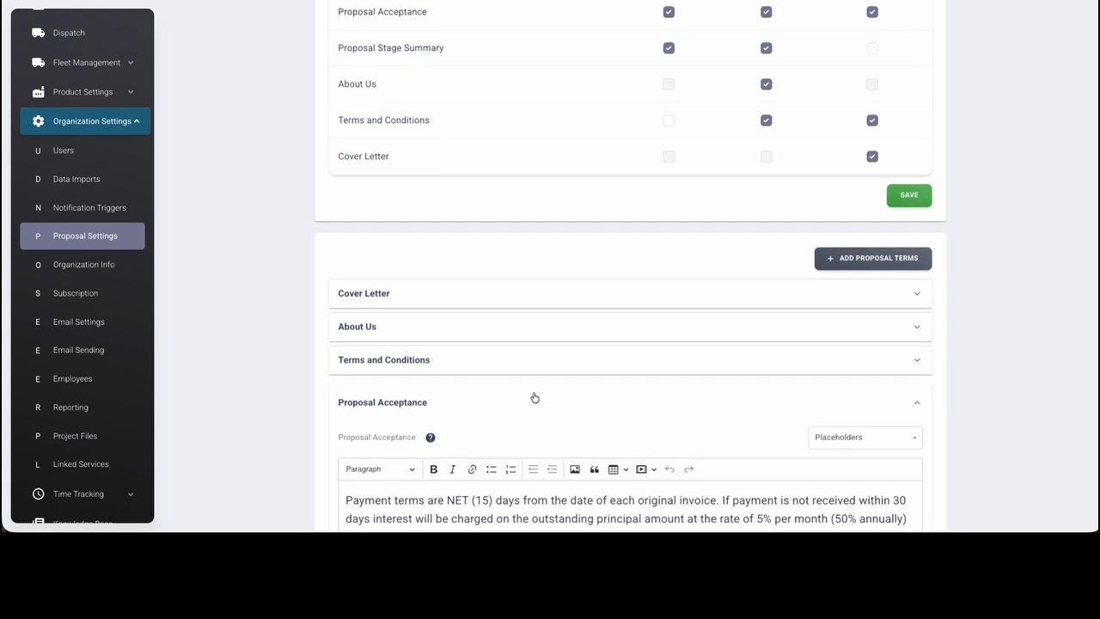
scroll(535, 395, "down", 3)
scroll(532, 393, "up", 1)
left_click(483, 253)
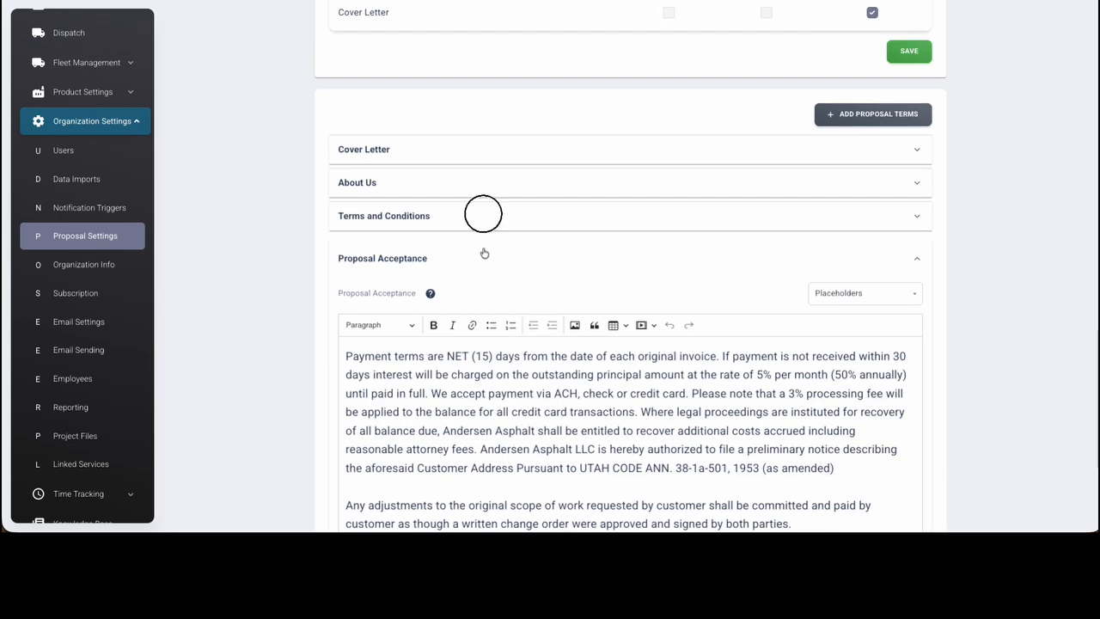
Create a new proposal term named "Sealcoat terms" without showing it on any layout
scroll(582, 368, "up", 3)
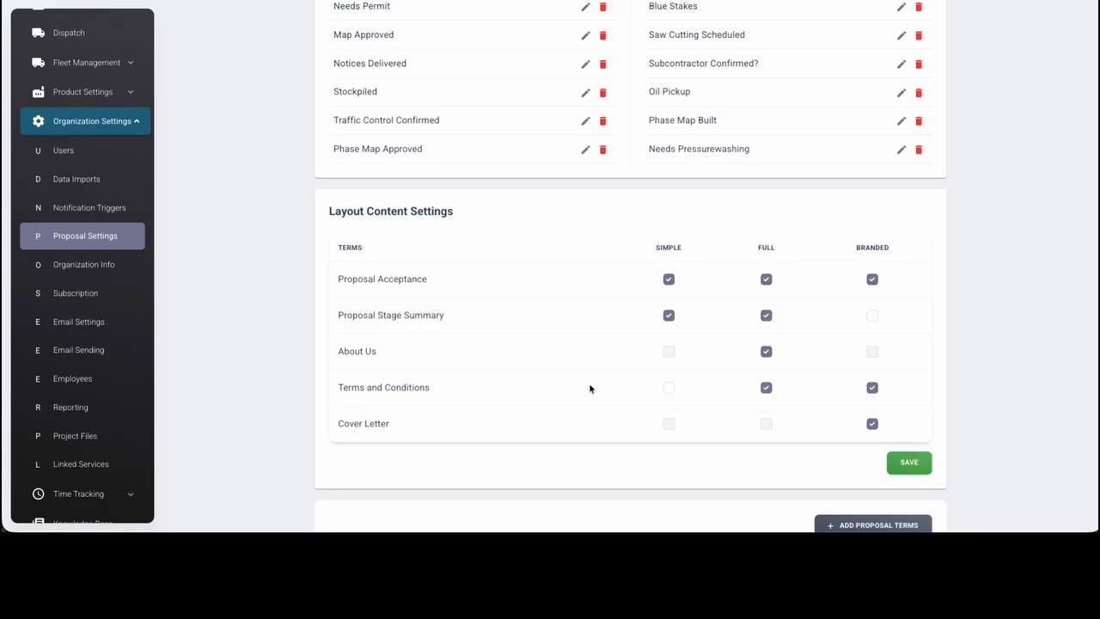
scroll(590, 388, "down", 3)
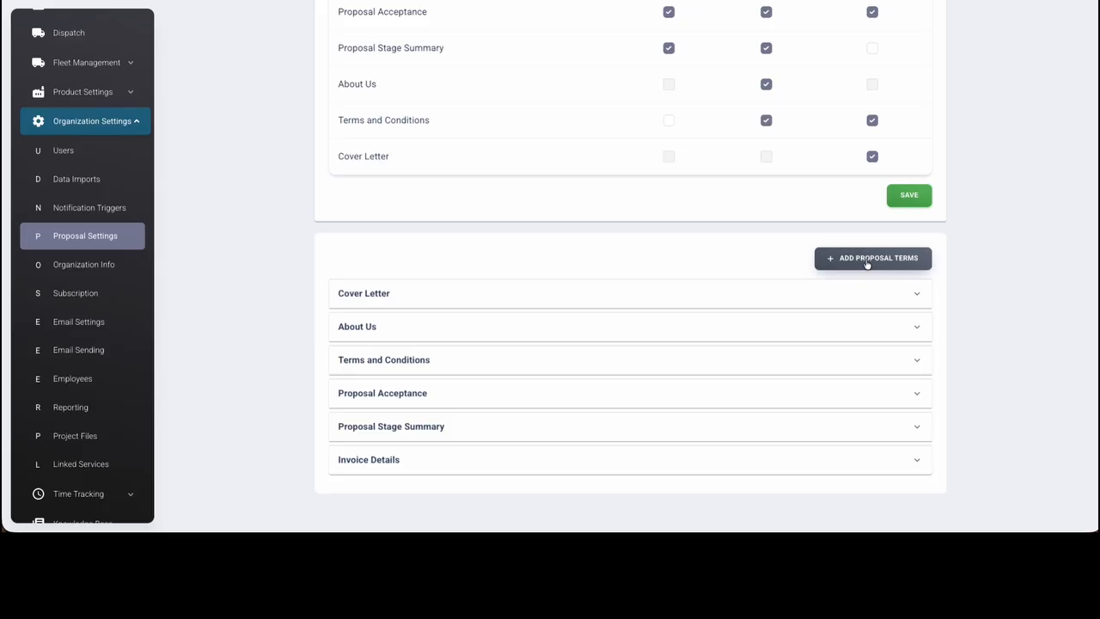
left_click(867, 262)
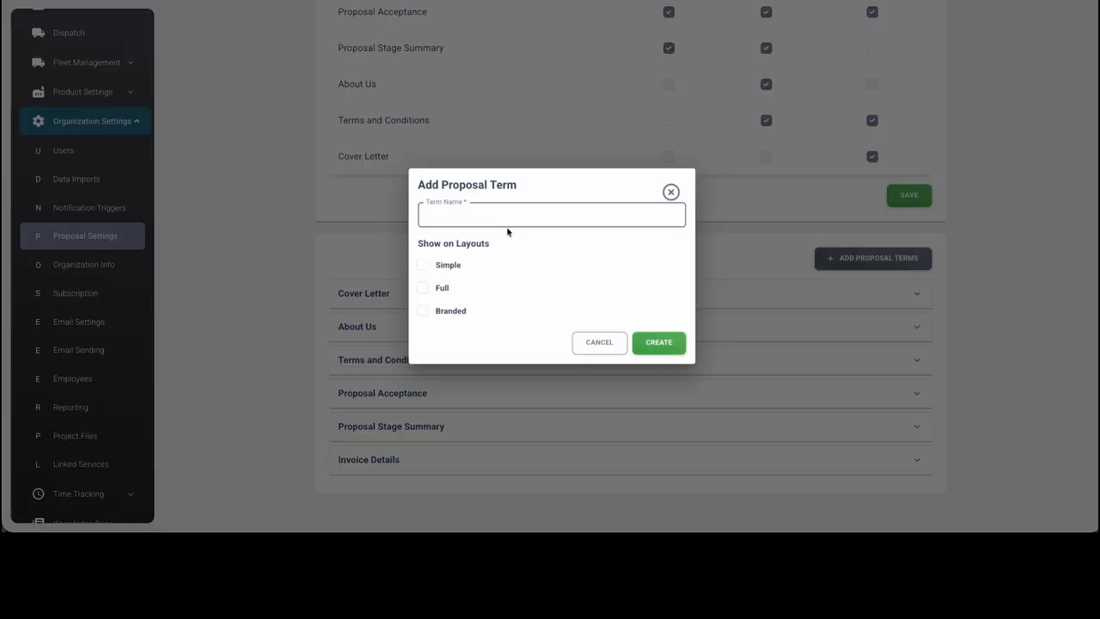
type("Sealcoat Terms")
left_click(657, 344)
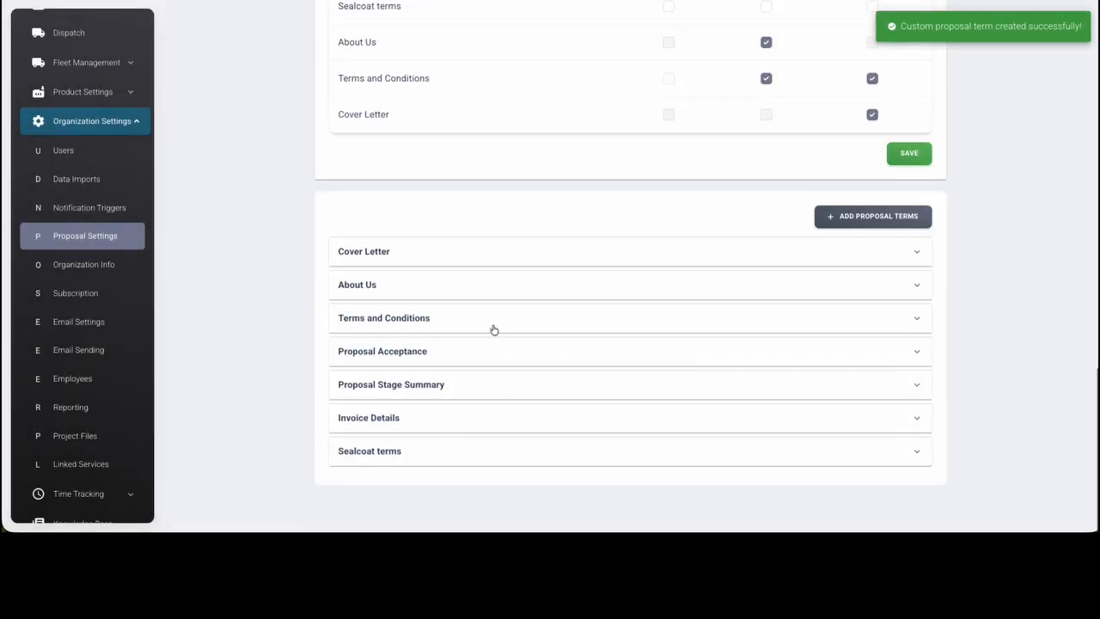
View the text editor of the Sealcoat terms section and collapse the section without adding text
left_click(510, 453)
scroll(545, 401, "down", 3)
left_click(542, 410)
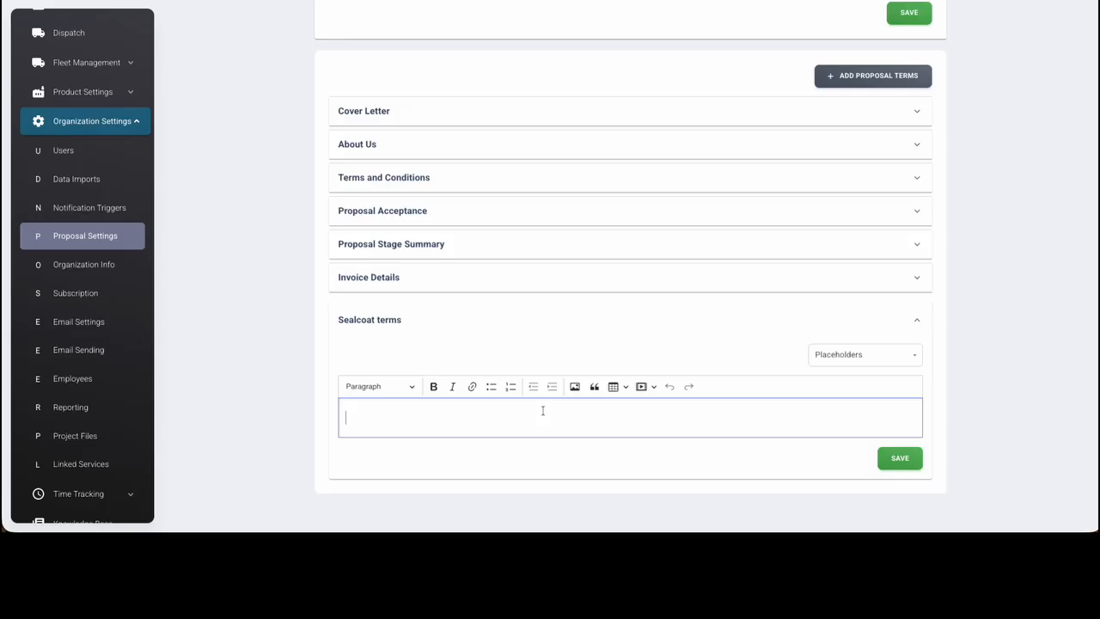
left_click(622, 318)
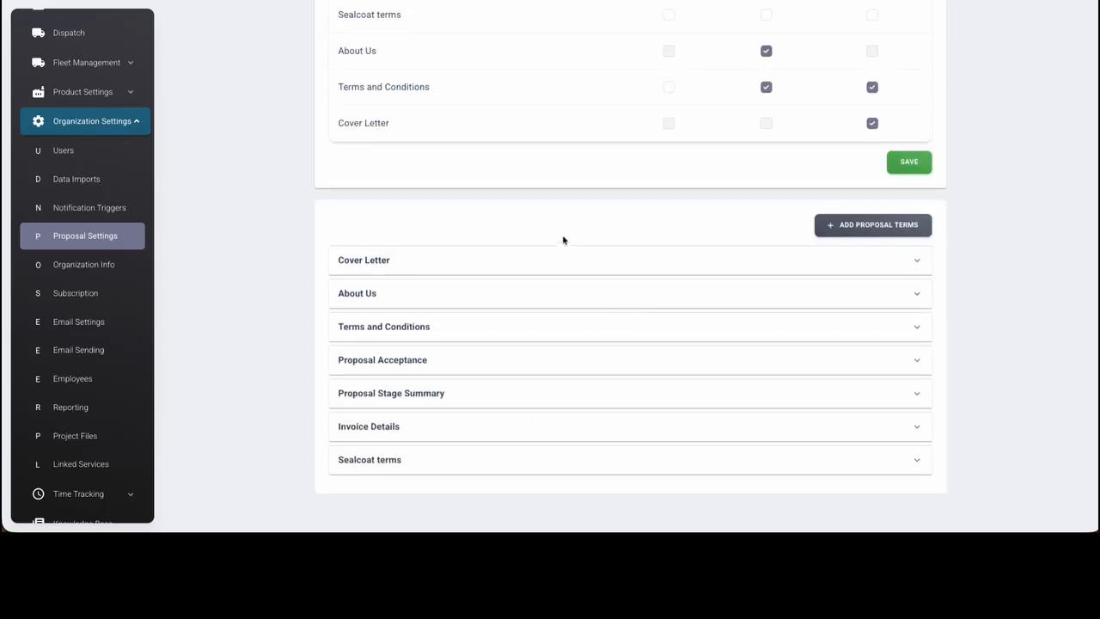
Expand the Cover Letter proposal term to read its text and view the list of available placeholders
left_click(567, 262)
scroll(572, 255, "down", 2)
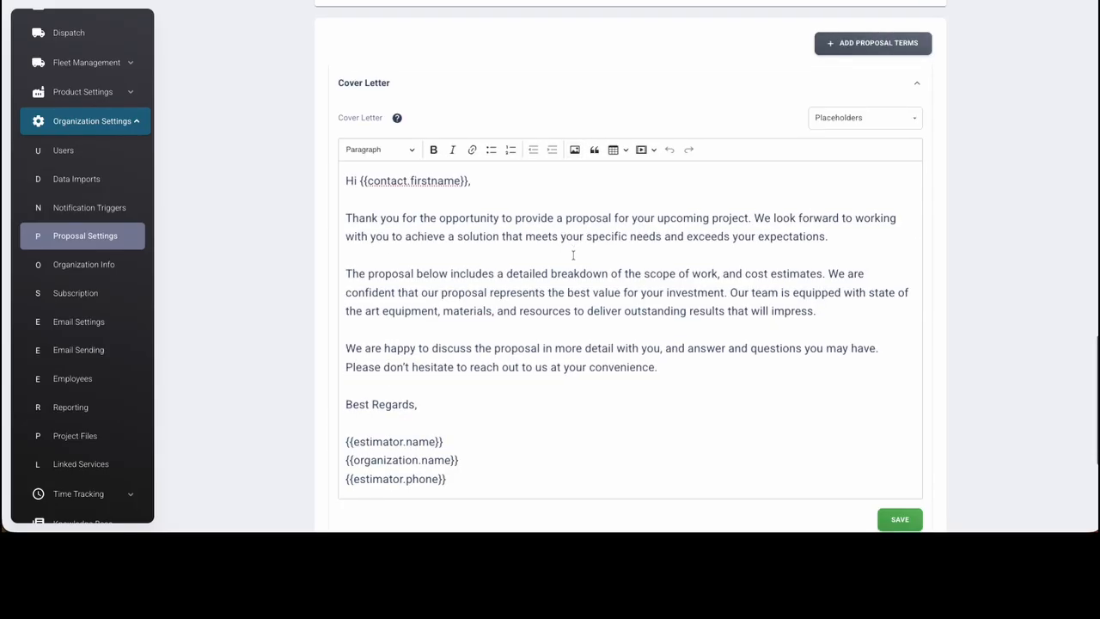
scroll(572, 255, "down", 1)
left_click(346, 160)
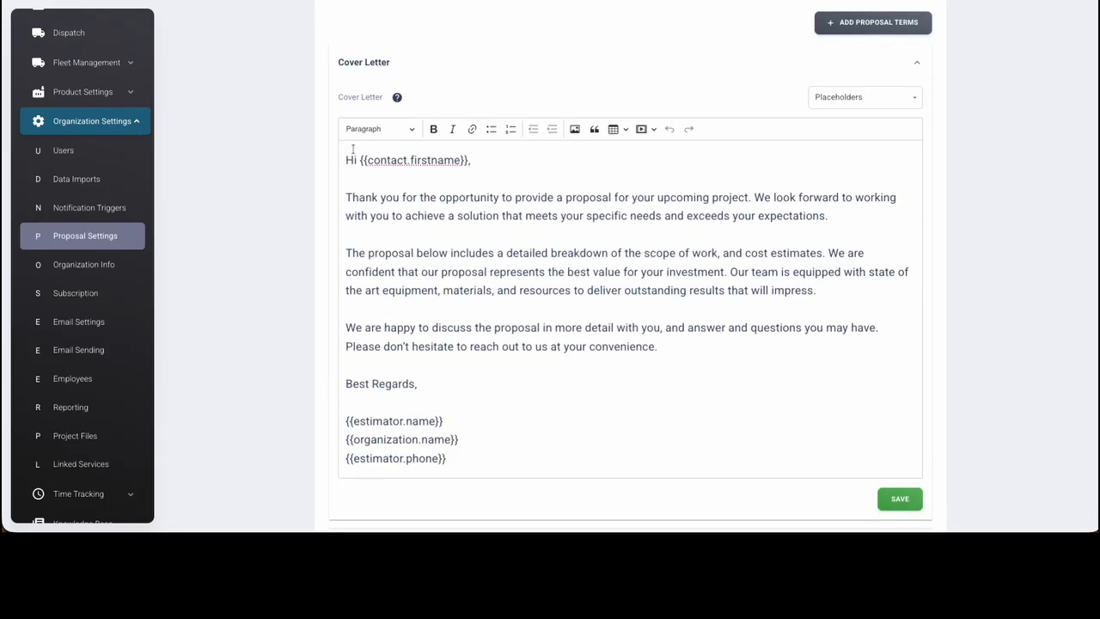
left_click_drag(346, 160, 548, 456)
left_click(480, 257)
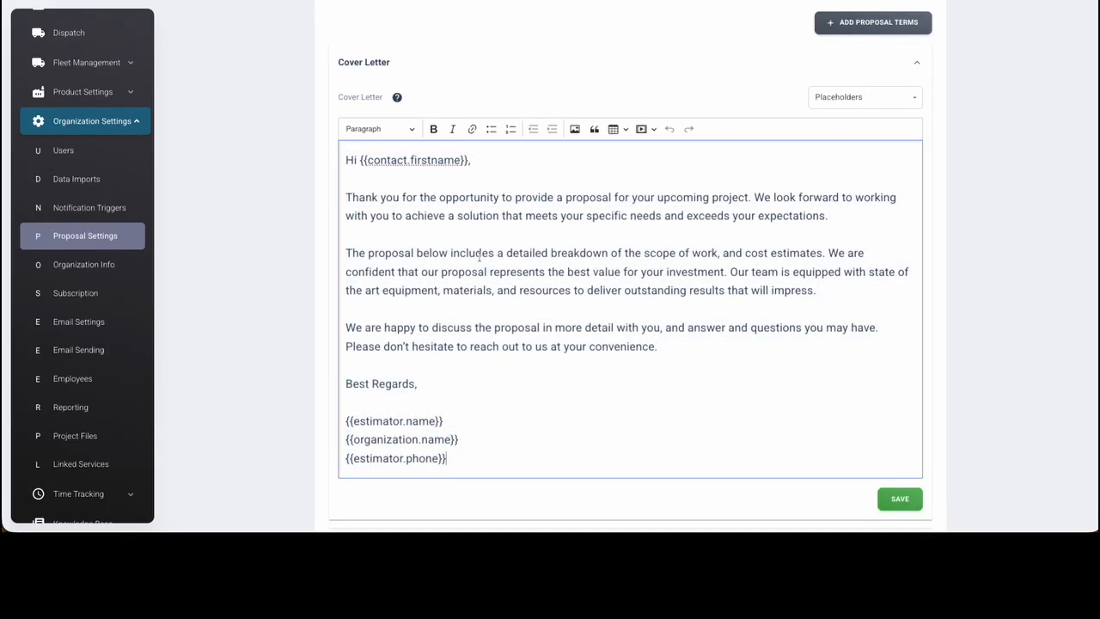
left_click(878, 98)
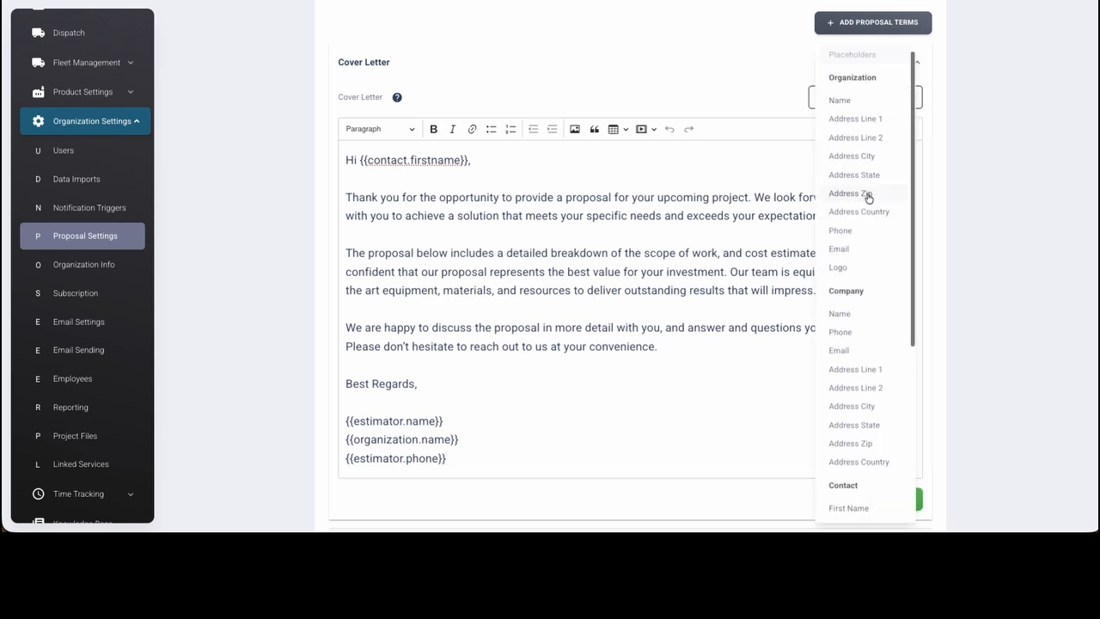
left_click(736, 229)
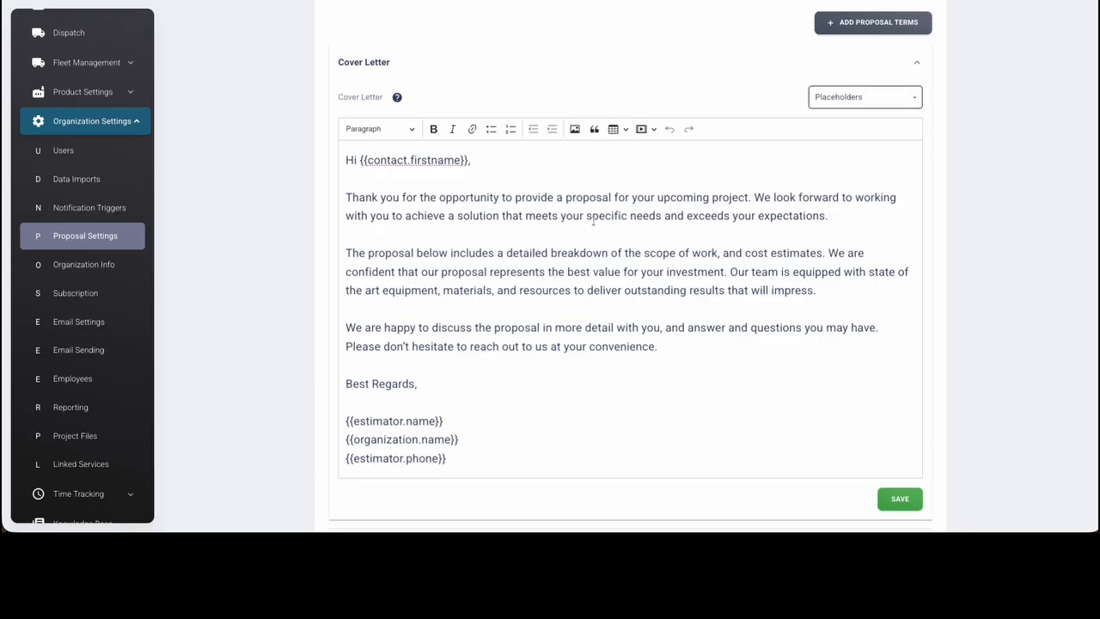
Examine the contact first name placeholder in the cover letter's greeting and the opening thank-you sentence
left_click_drag(360, 160, 467, 158)
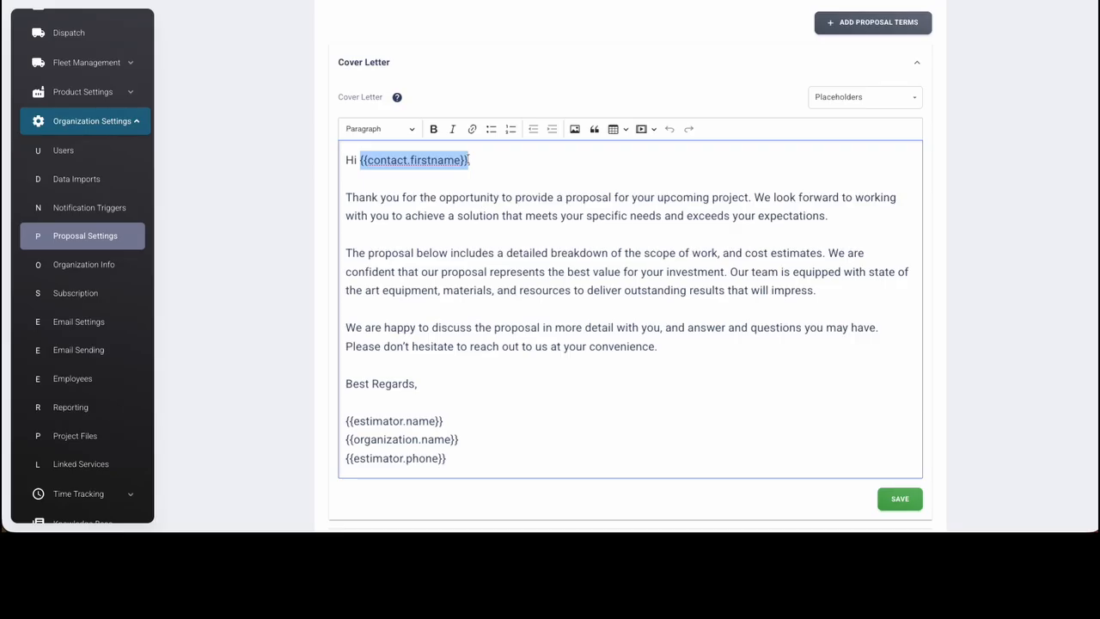
left_click(469, 161)
left_click_drag(360, 161, 466, 160)
left_click_drag(467, 160, 360, 140)
left_click(393, 159)
left_click_drag(346, 160, 474, 160)
left_click(354, 160)
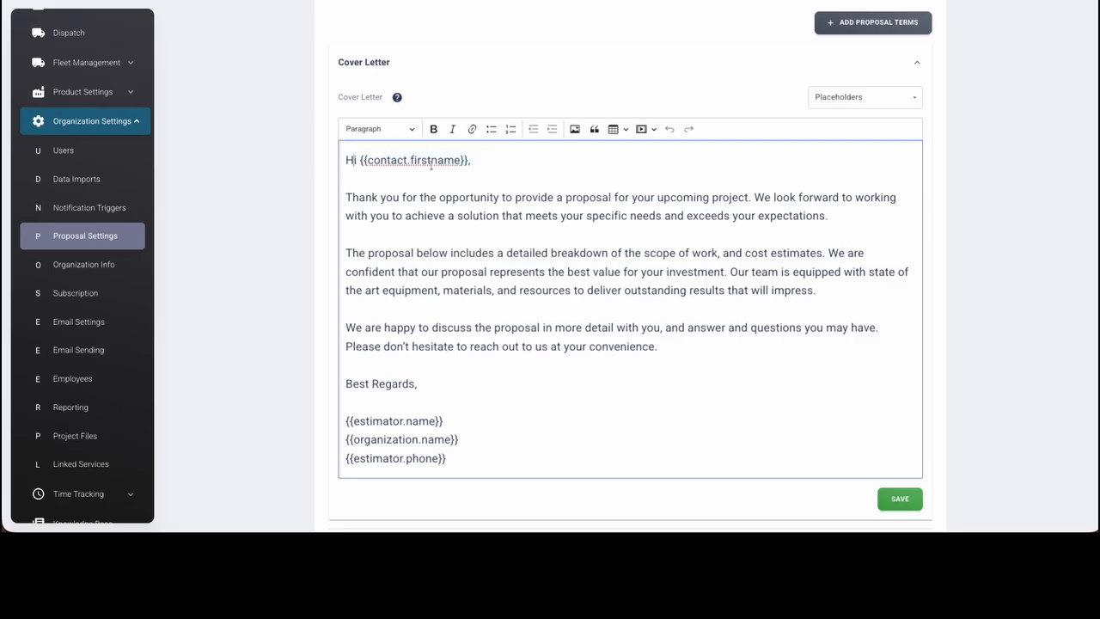
left_click_drag(352, 197, 531, 197)
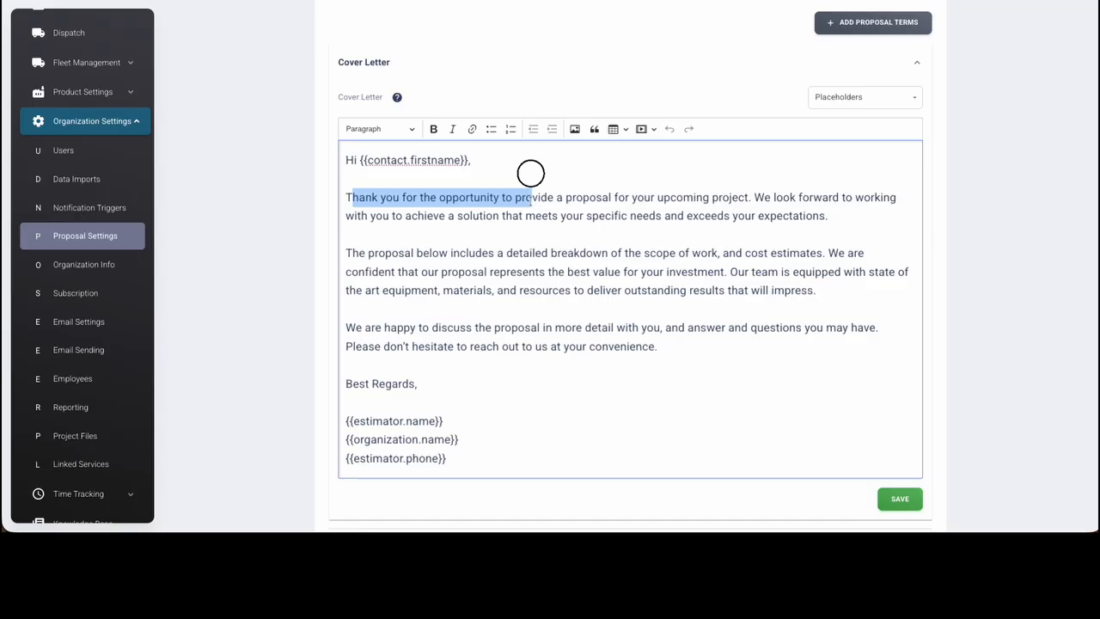
left_click(573, 200)
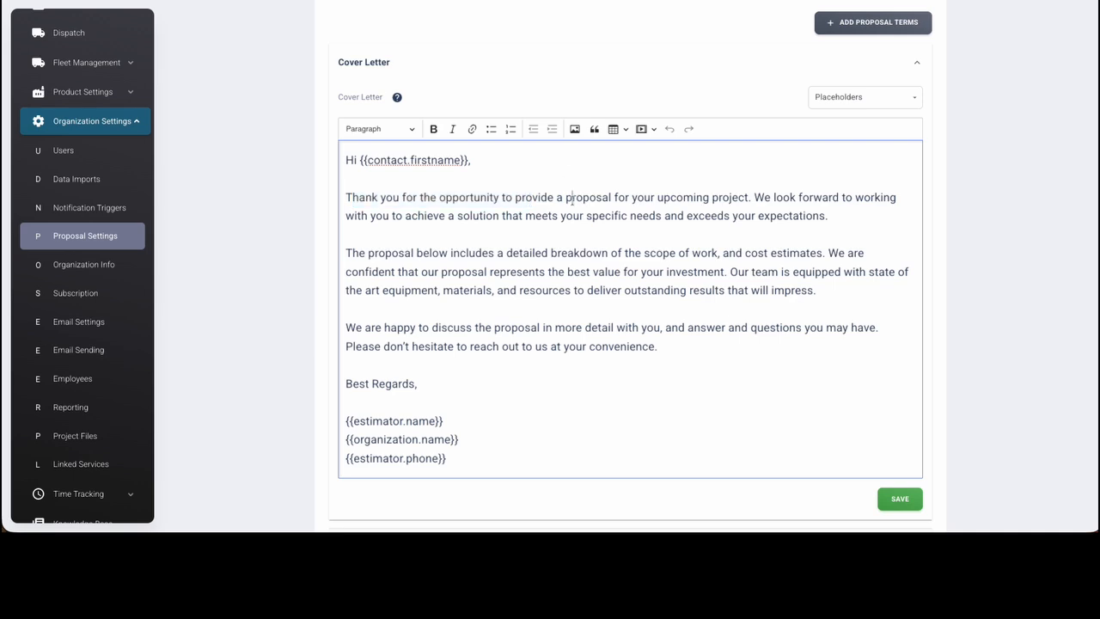
Delete the placeholder from the cover letter's greeting and insert the Contact First Name placeholder in its place
left_click(870, 103)
left_click(438, 161)
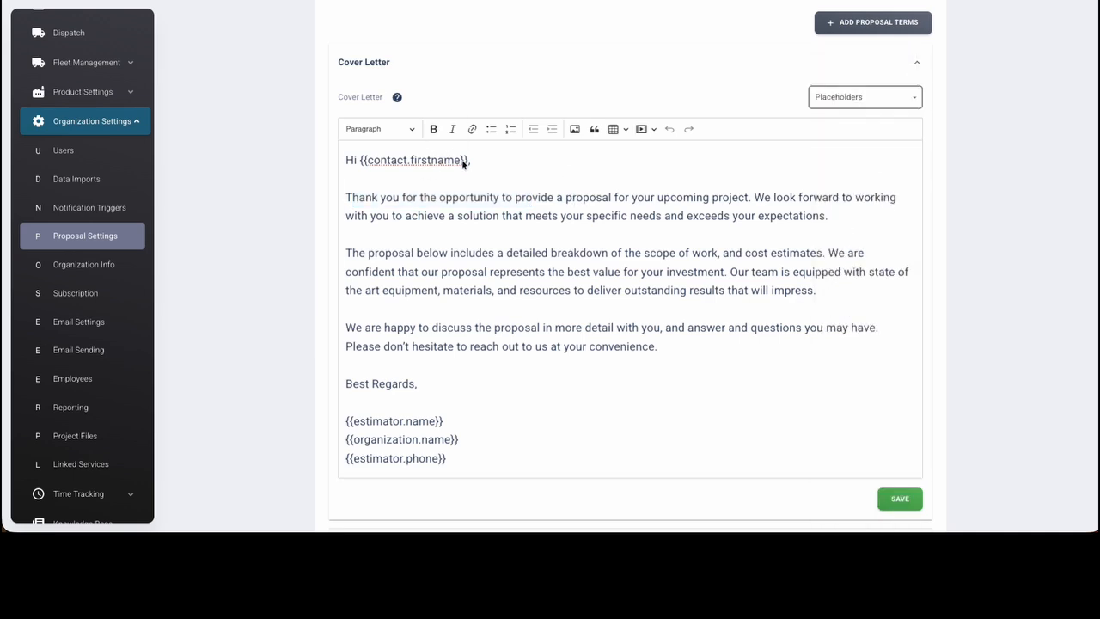
left_click_drag(467, 161, 361, 137)
key("BackSpace")
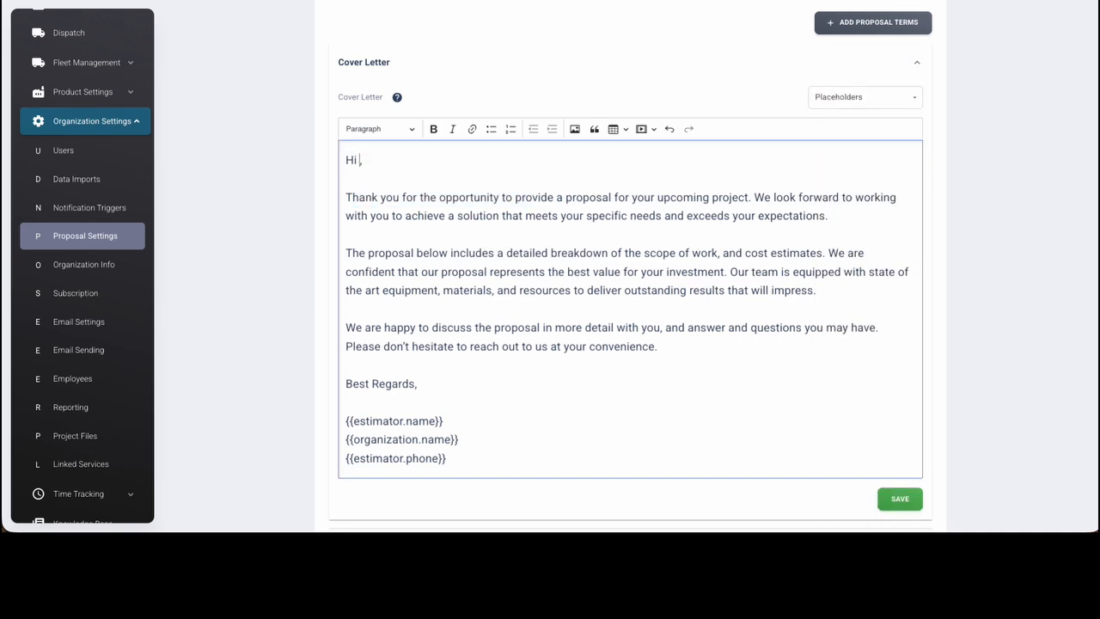
left_click(894, 99)
scroll(867, 163, "down", 1)
scroll(866, 163, "down", 3)
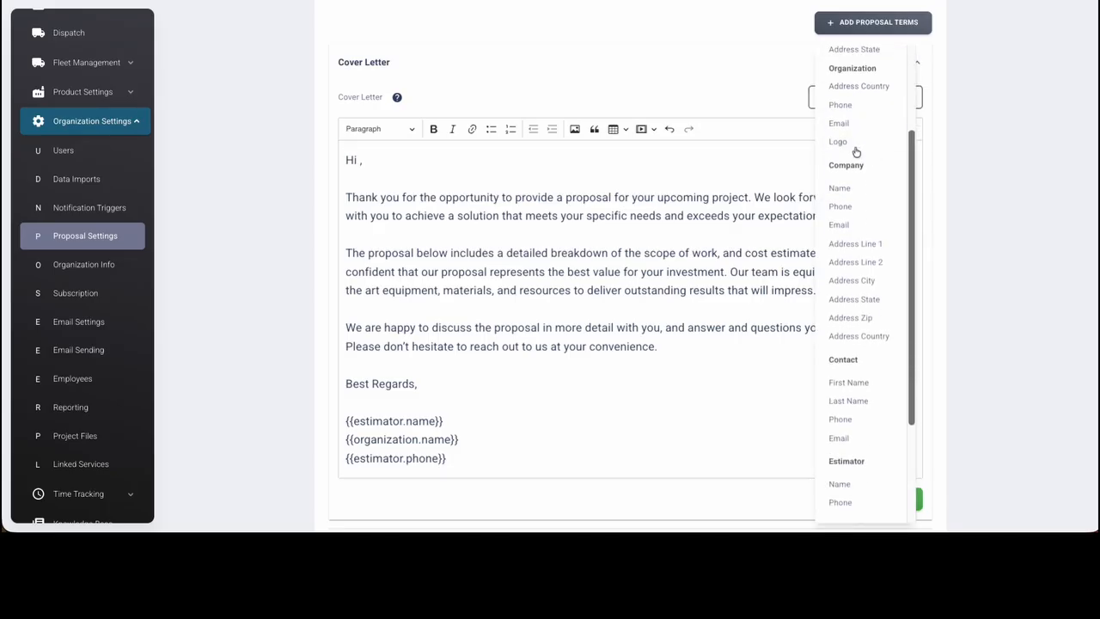
left_click(849, 284)
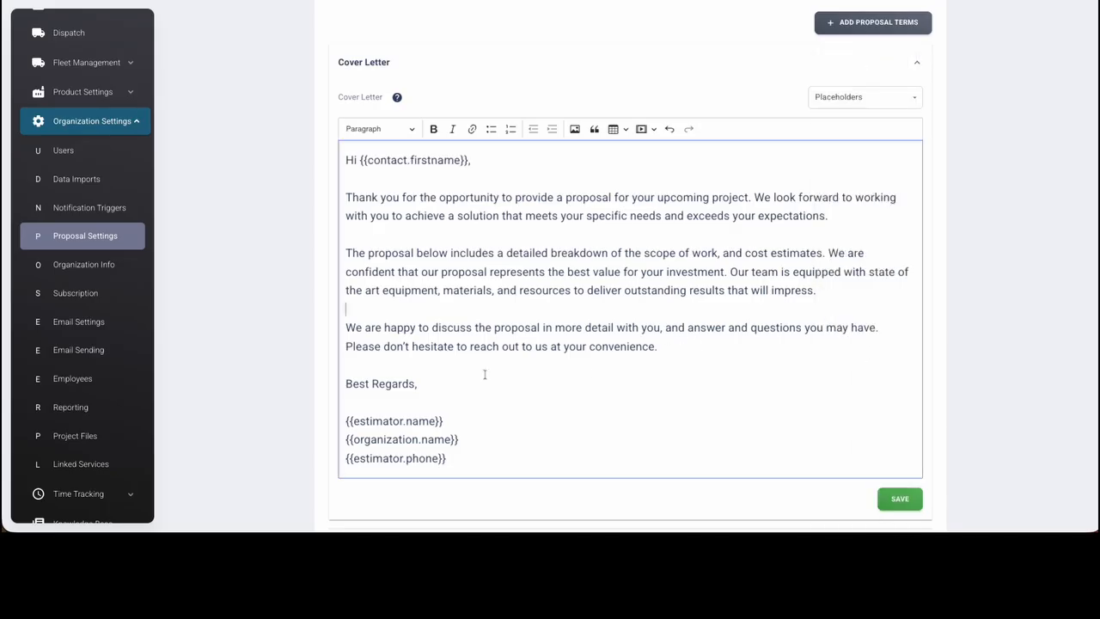
Check the estimator name, organization name and estimator phone placeholders in the sign-off, and save the Cover Letter
left_click_drag(445, 421, 319, 405)
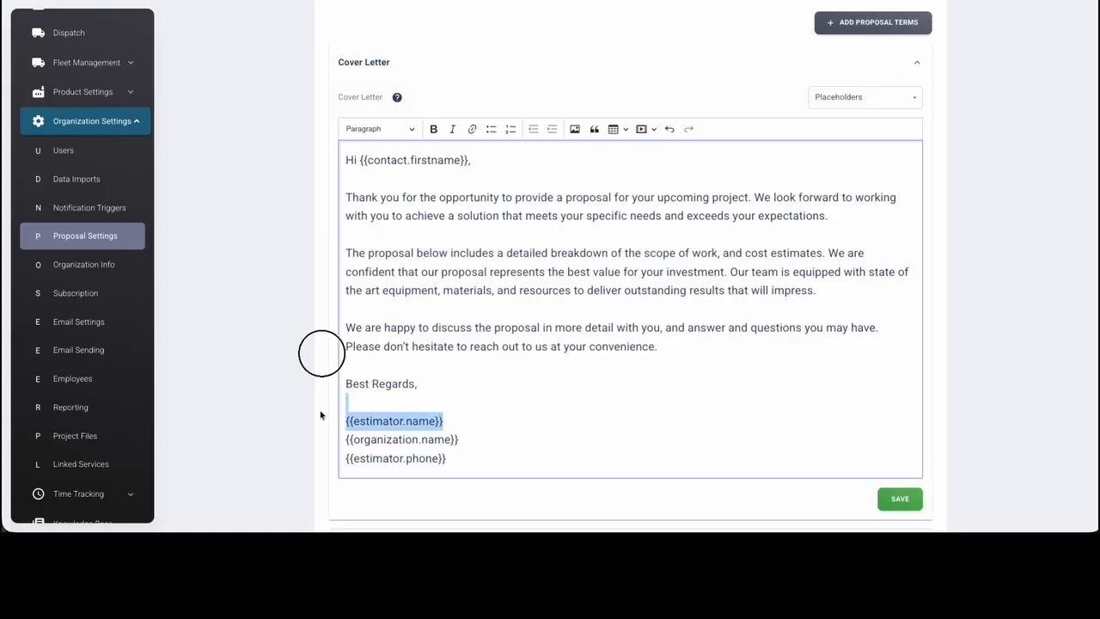
left_click_drag(473, 439, 345, 439)
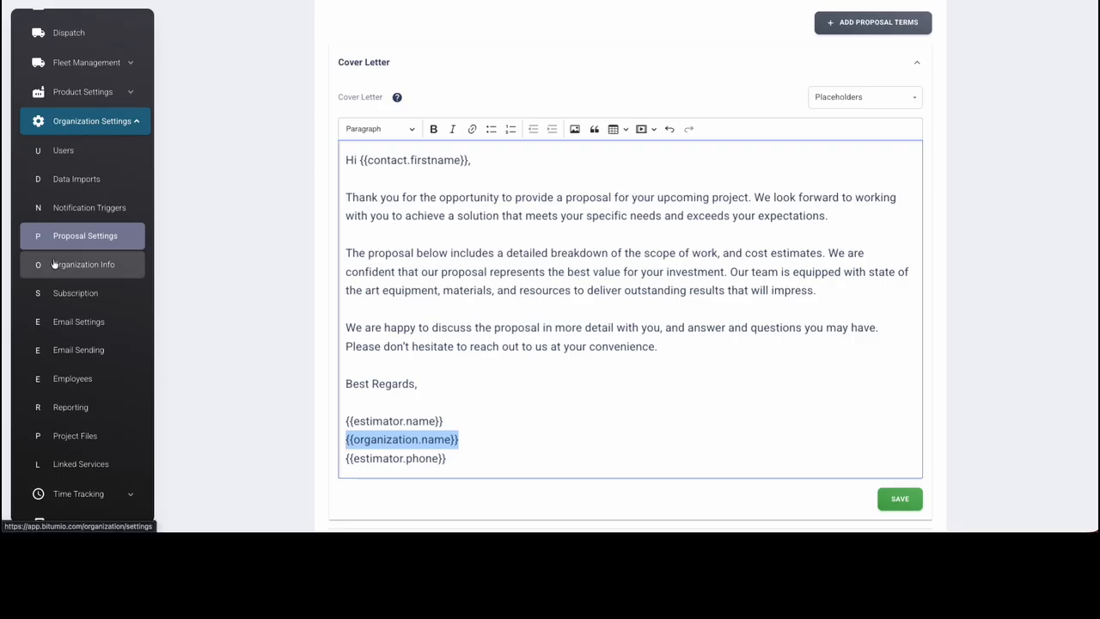
left_click(453, 458)
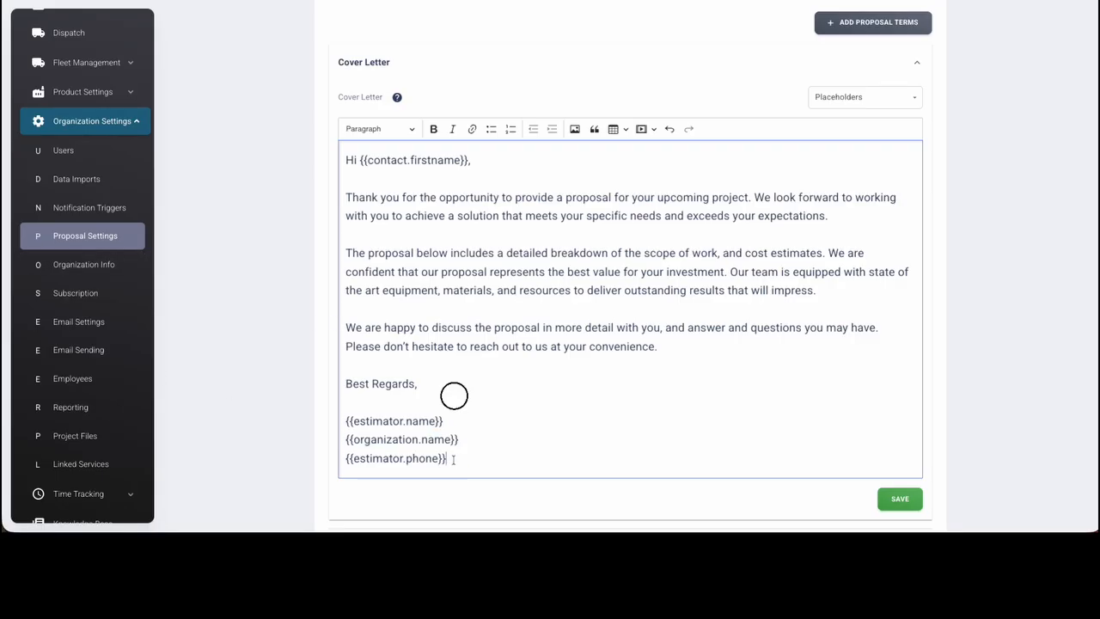
left_click_drag(453, 458, 340, 464)
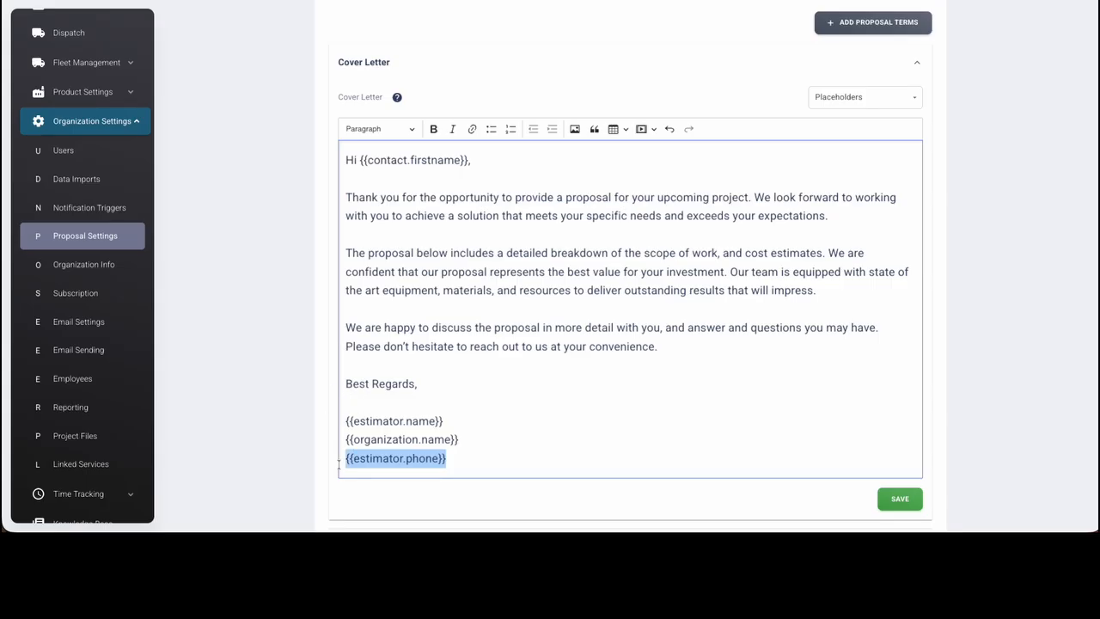
left_click(488, 445)
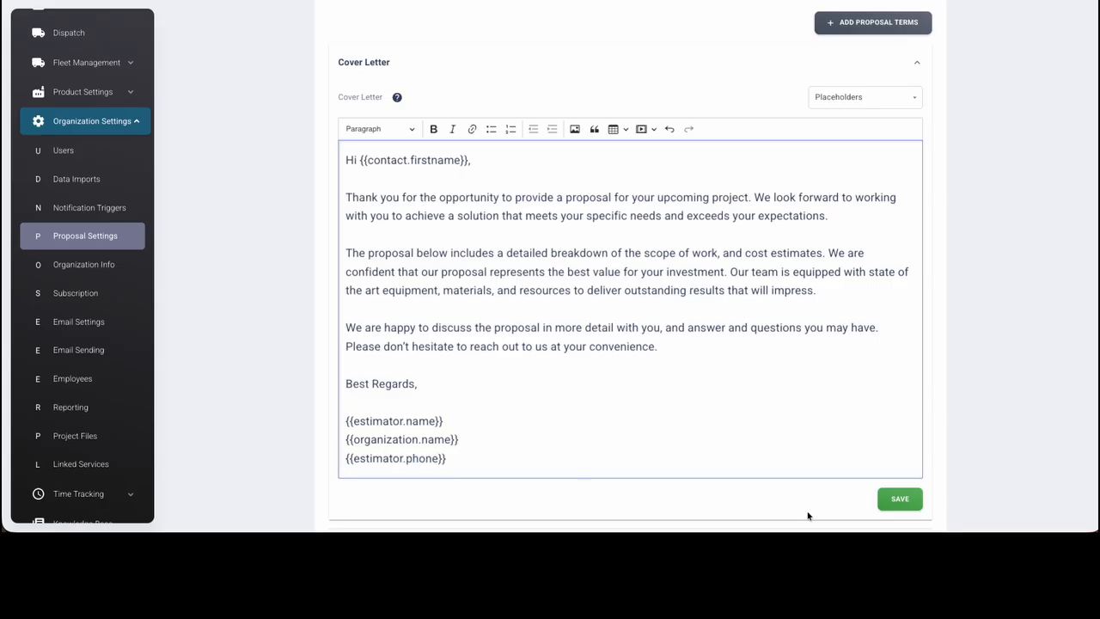
left_click(900, 499)
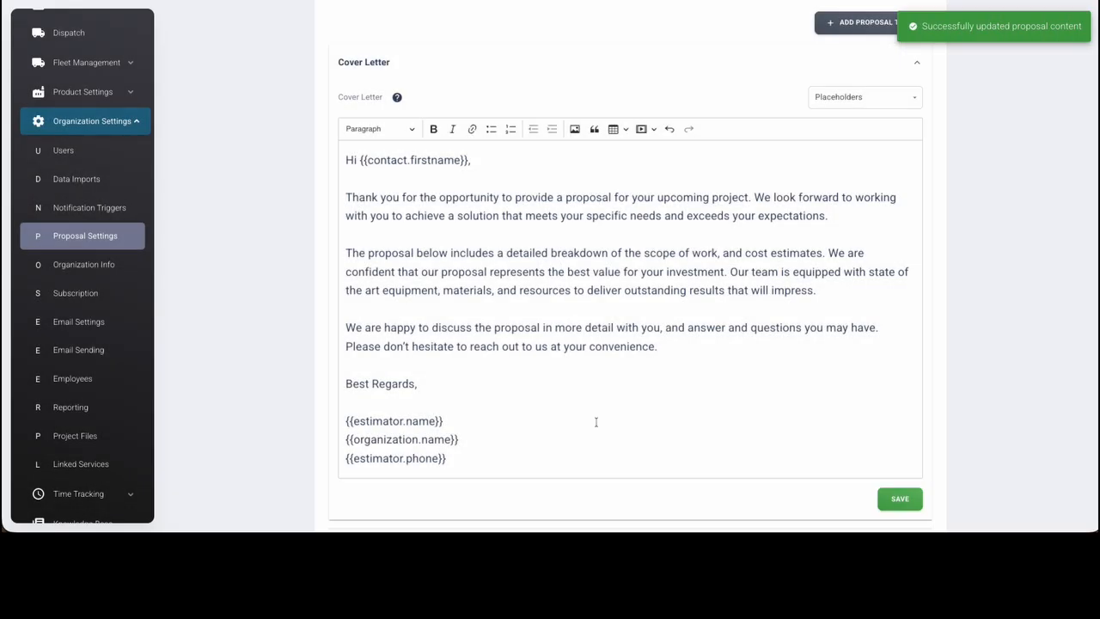
left_click(885, 105)
Open Organization Info and review the organization information, documents, tax rates and addresses
scroll(679, 344, "up", 4)
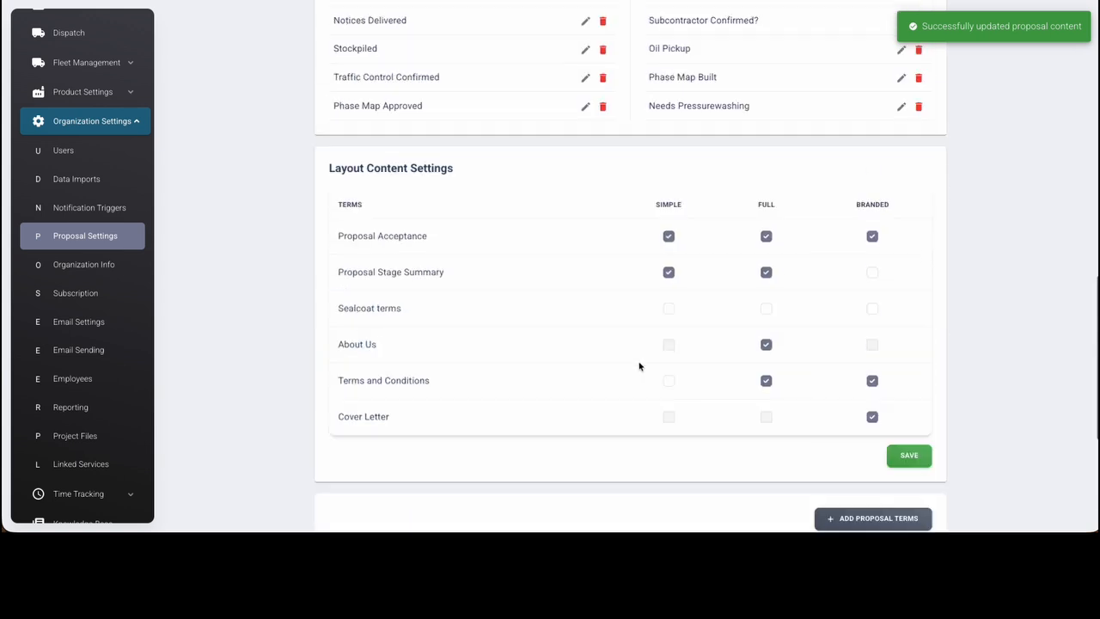
scroll(639, 366, "up", 15)
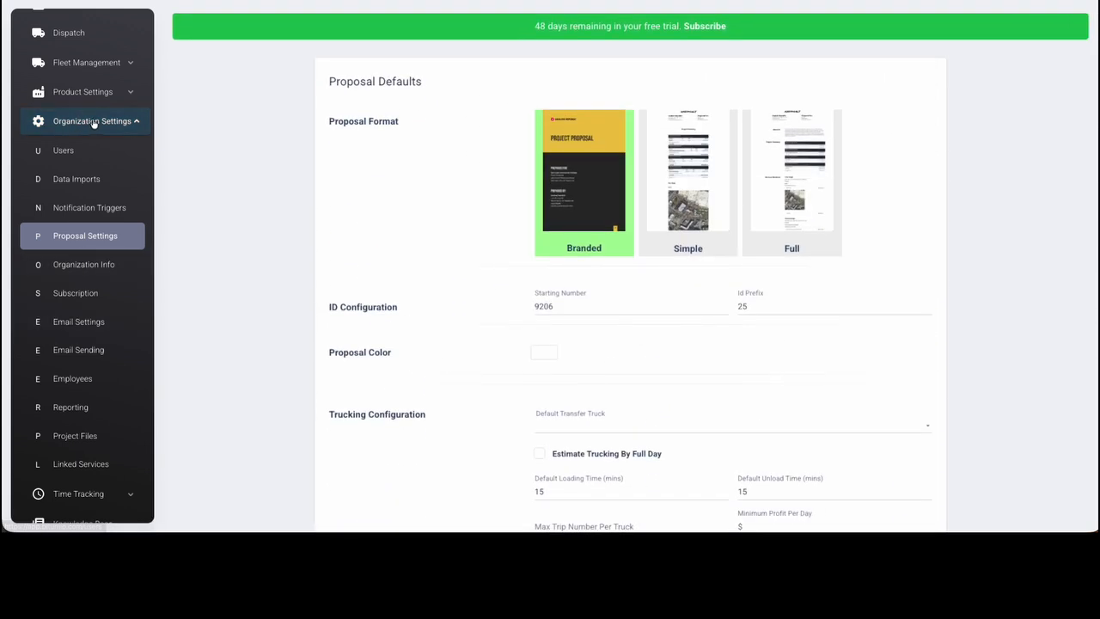
left_click(89, 266)
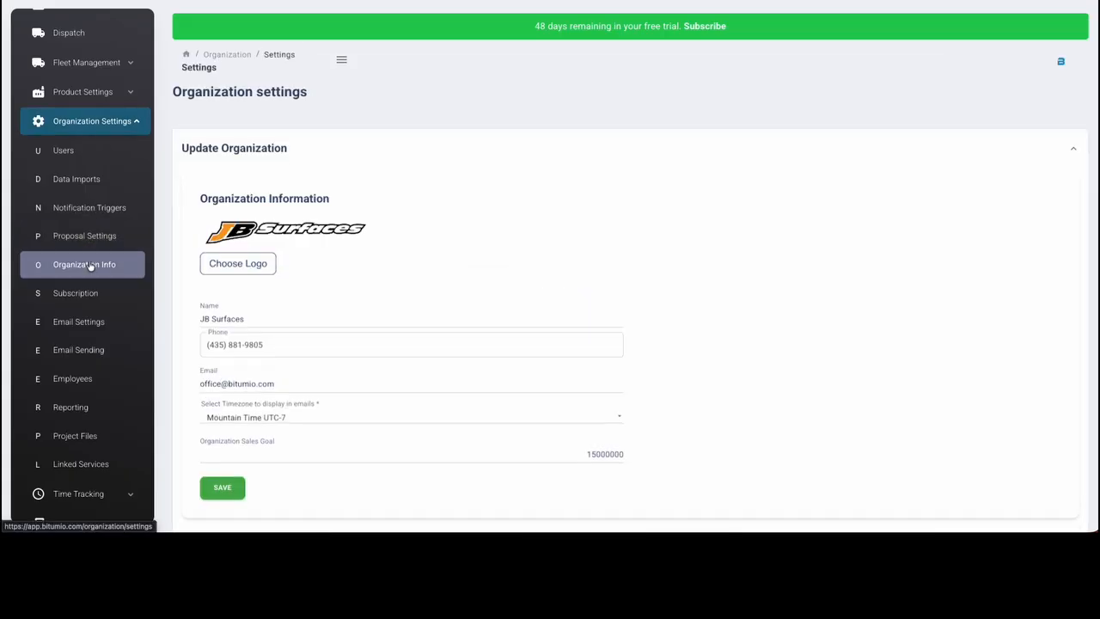
scroll(383, 137, "down", 1)
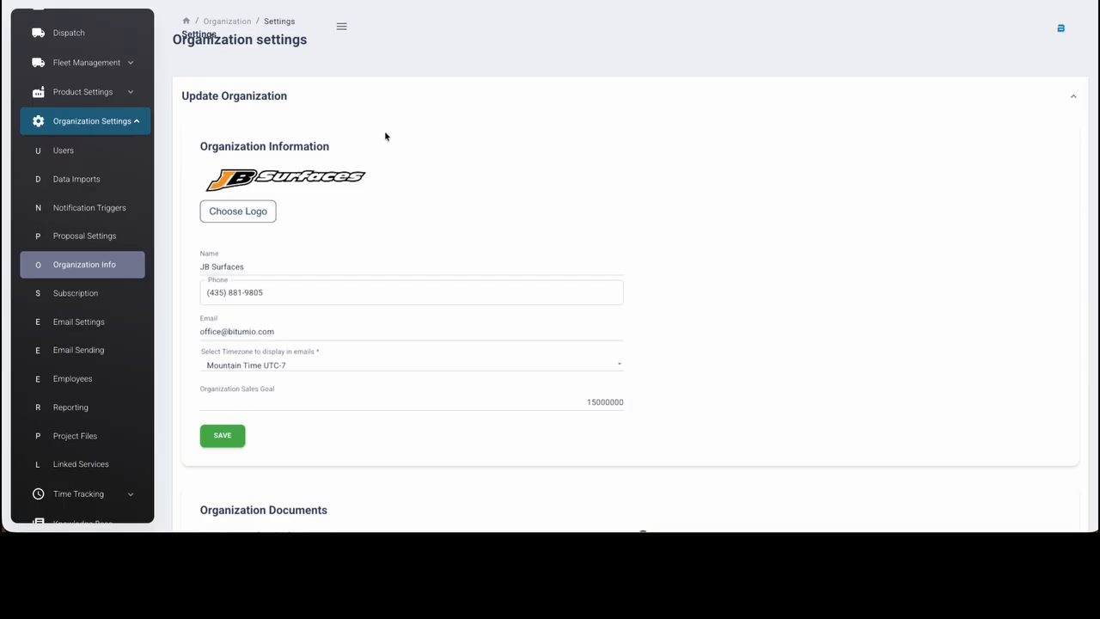
scroll(592, 236, "down", 6)
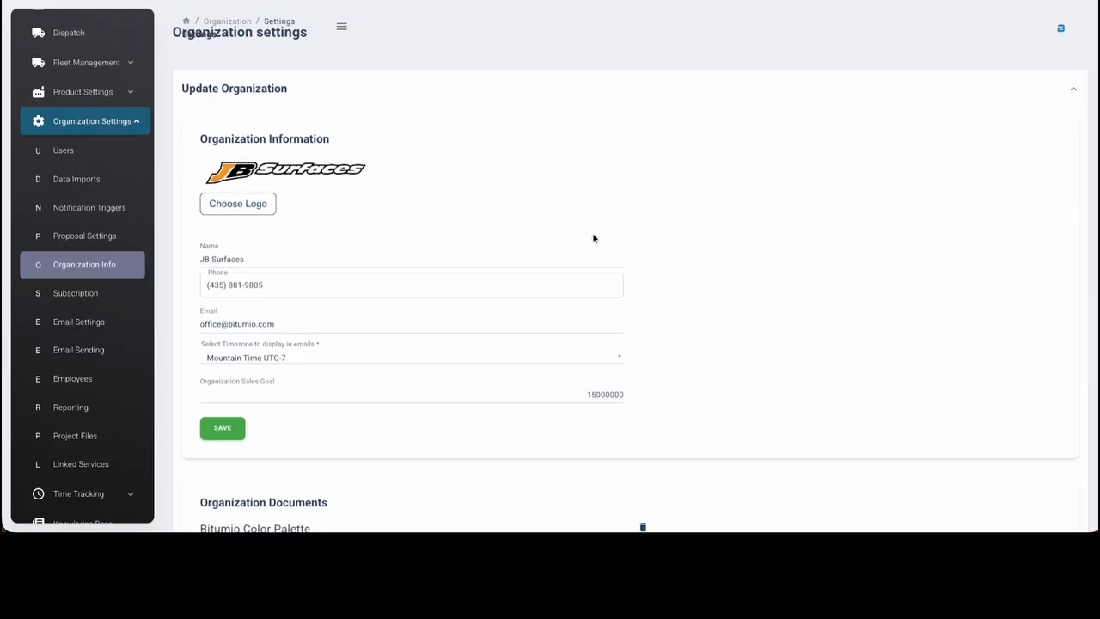
scroll(576, 210, "down", 1)
scroll(467, 116, "up", 5)
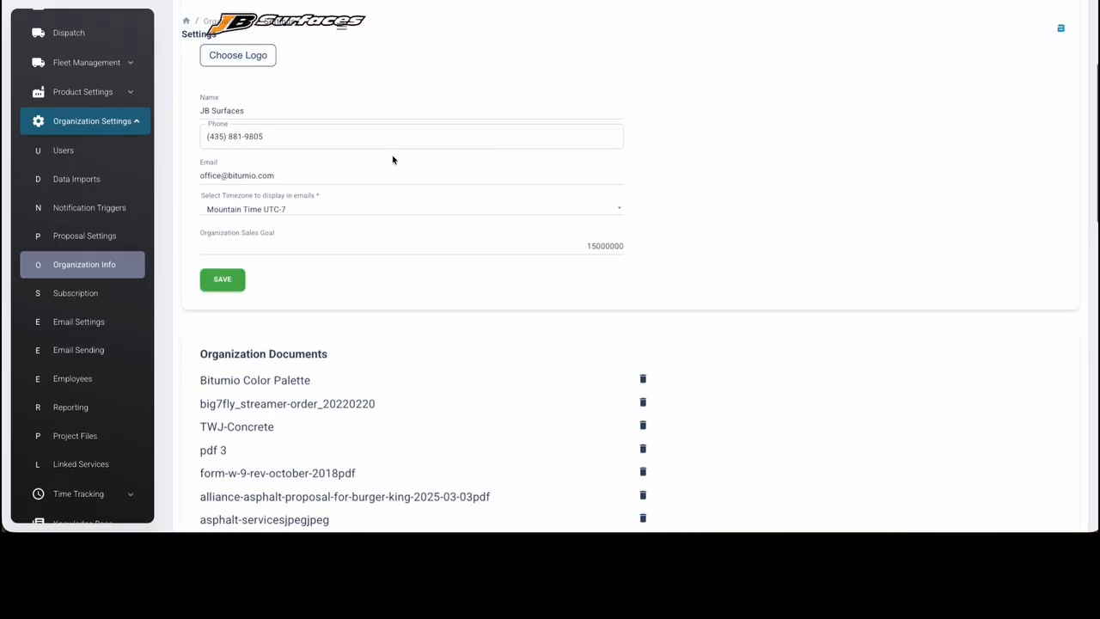
scroll(382, 202, "down", 10)
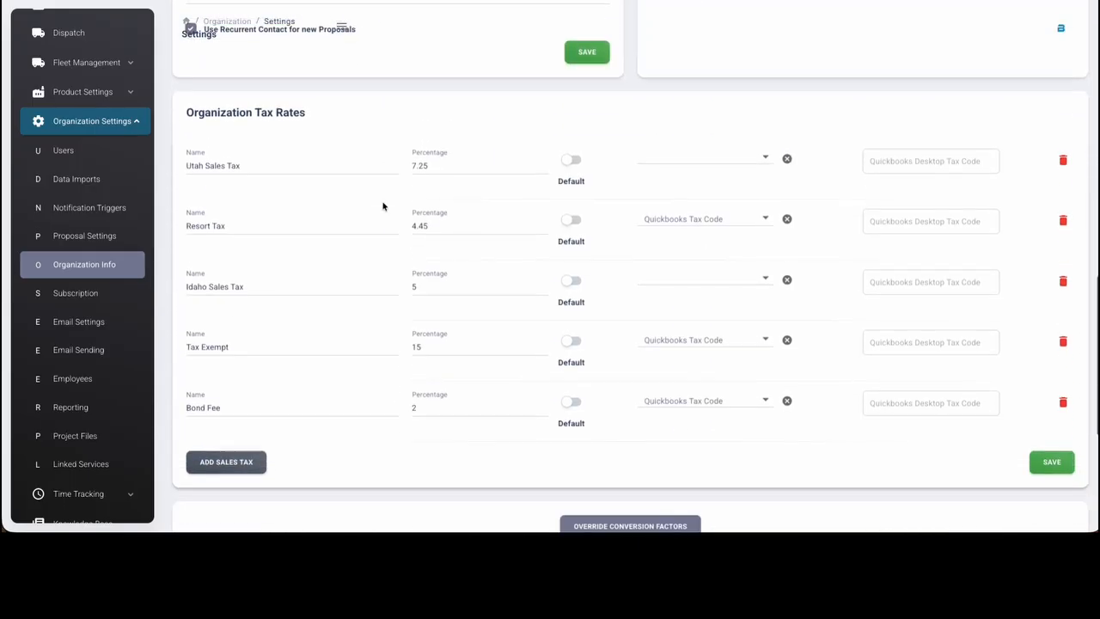
scroll(446, 210, "down", 3)
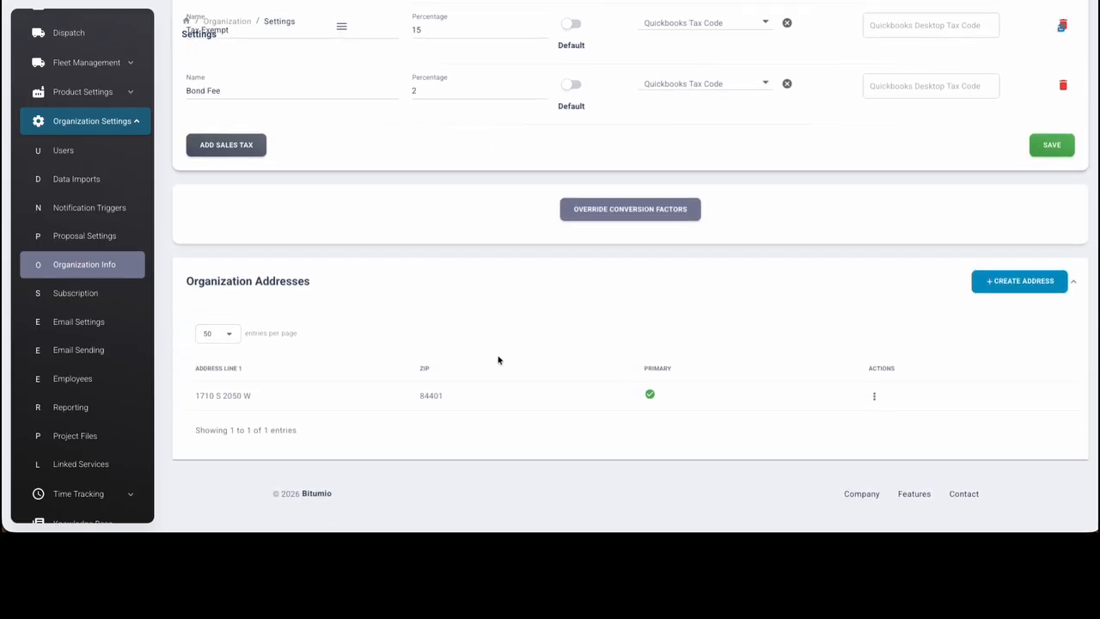
Return to Proposal Settings and review the ID configuration, proposal color palette, checklist items, layout content and proposal terms
left_click(83, 245)
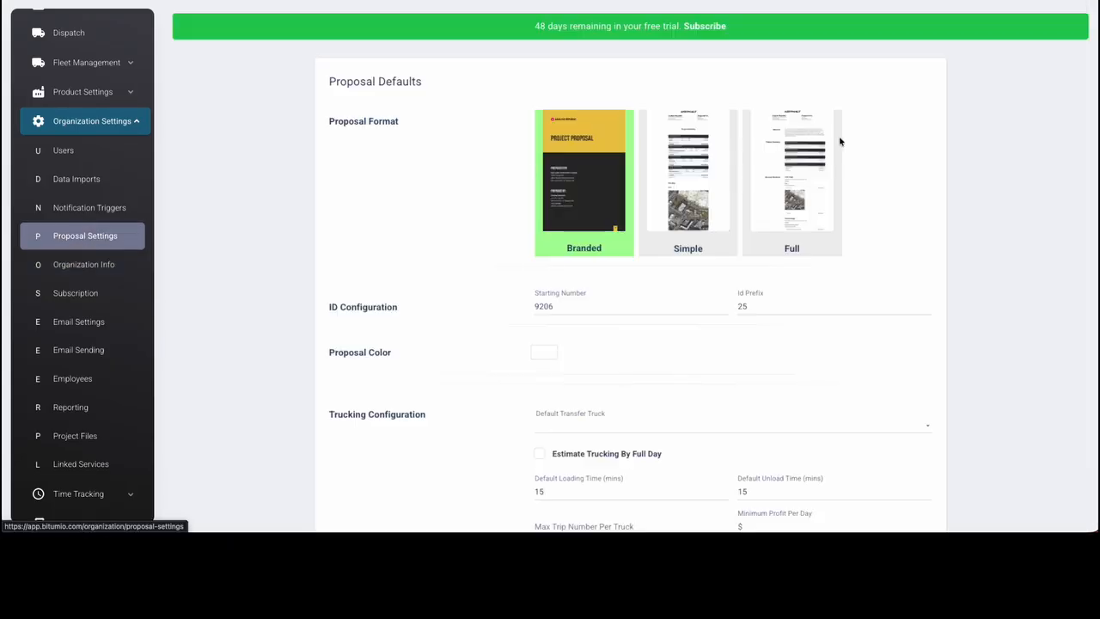
scroll(882, 196, "down", 2)
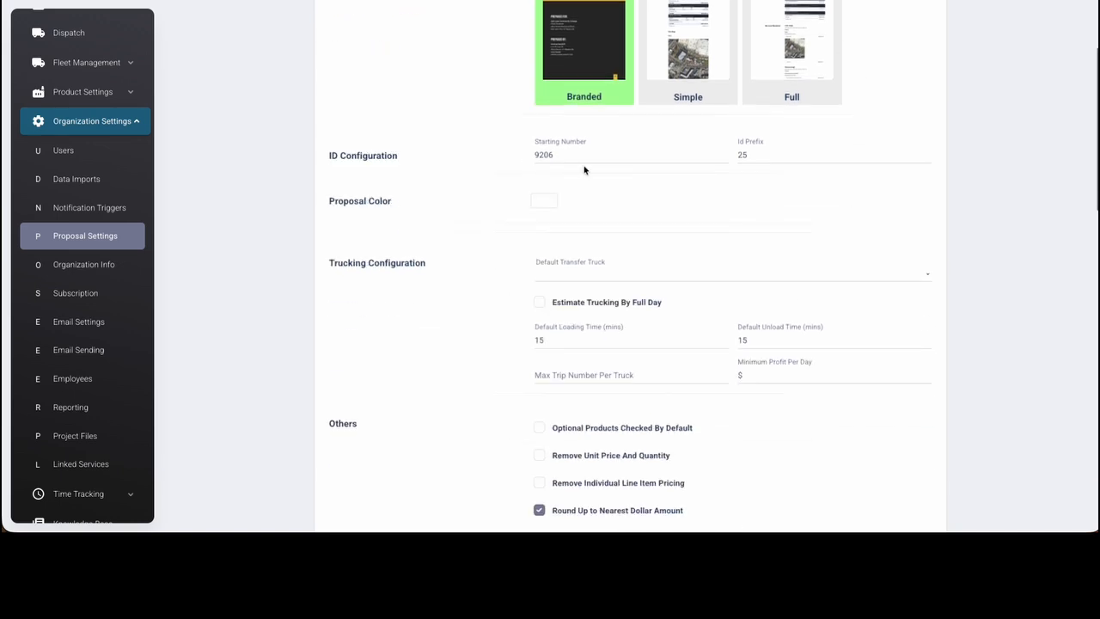
left_click_drag(527, 147, 842, 168)
left_click(951, 212)
scroll(951, 213, "down", 1)
left_click(542, 114)
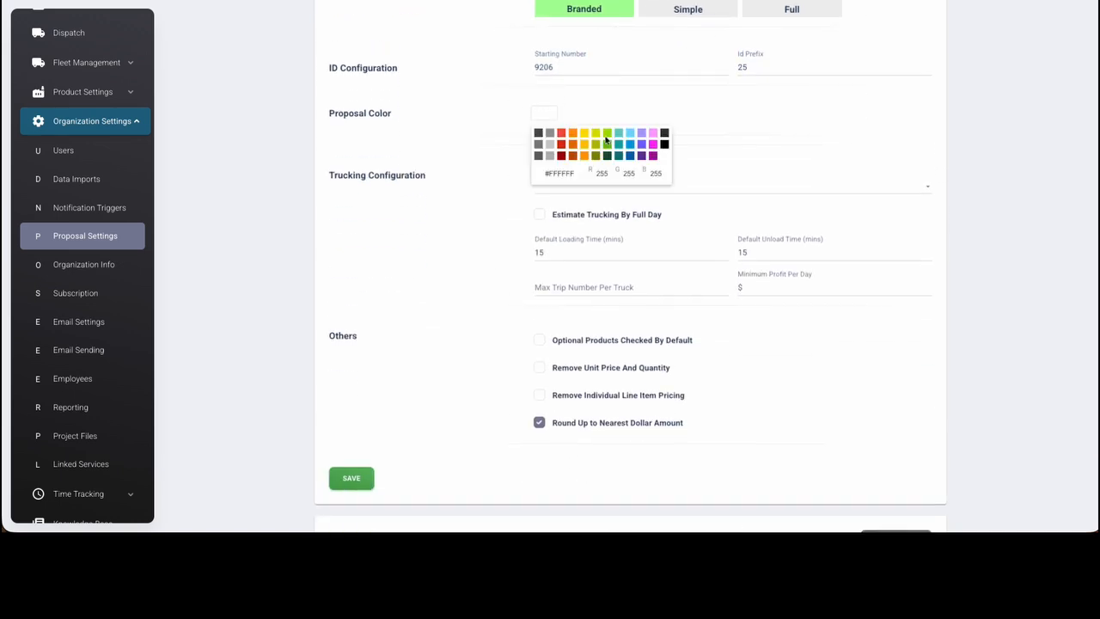
left_click(476, 131)
scroll(475, 131, "down", 8)
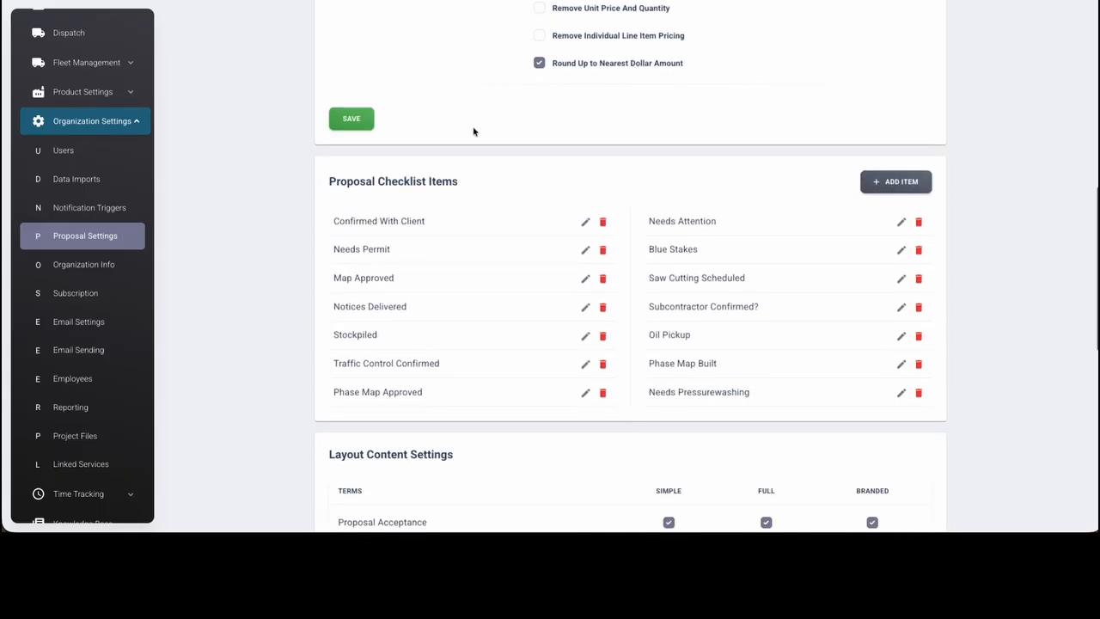
scroll(474, 130, "down", 3)
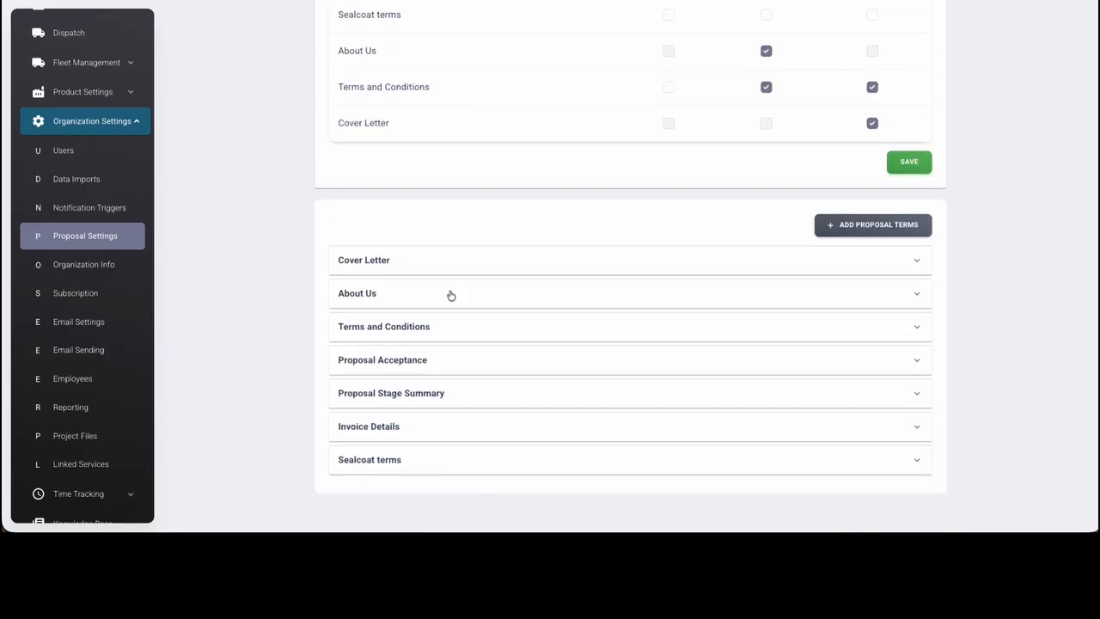
scroll(254, 232, "up", 15)
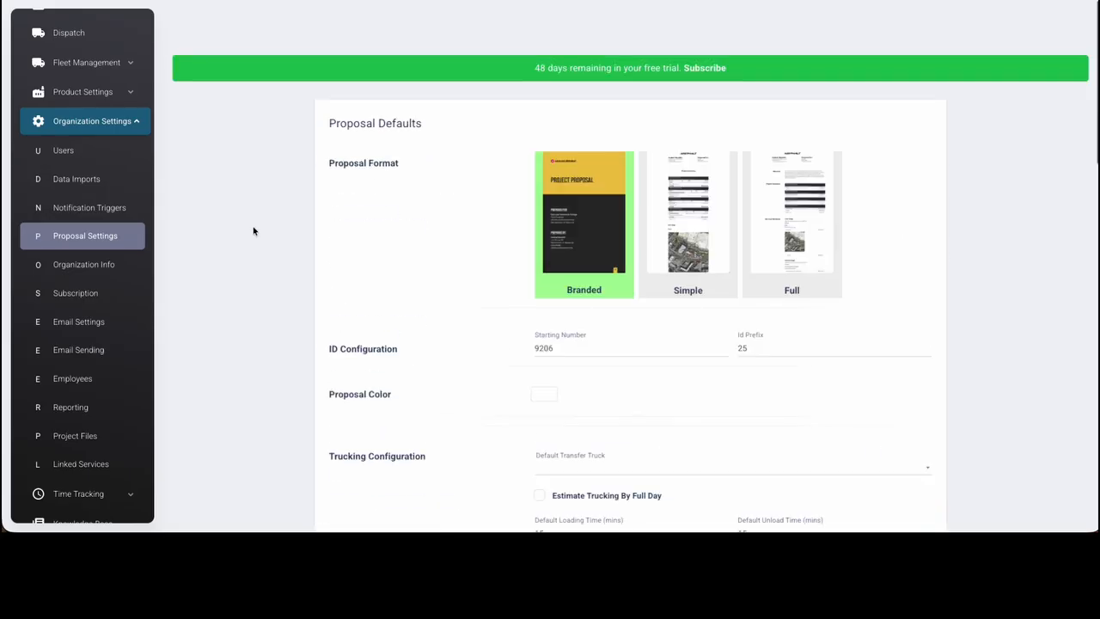